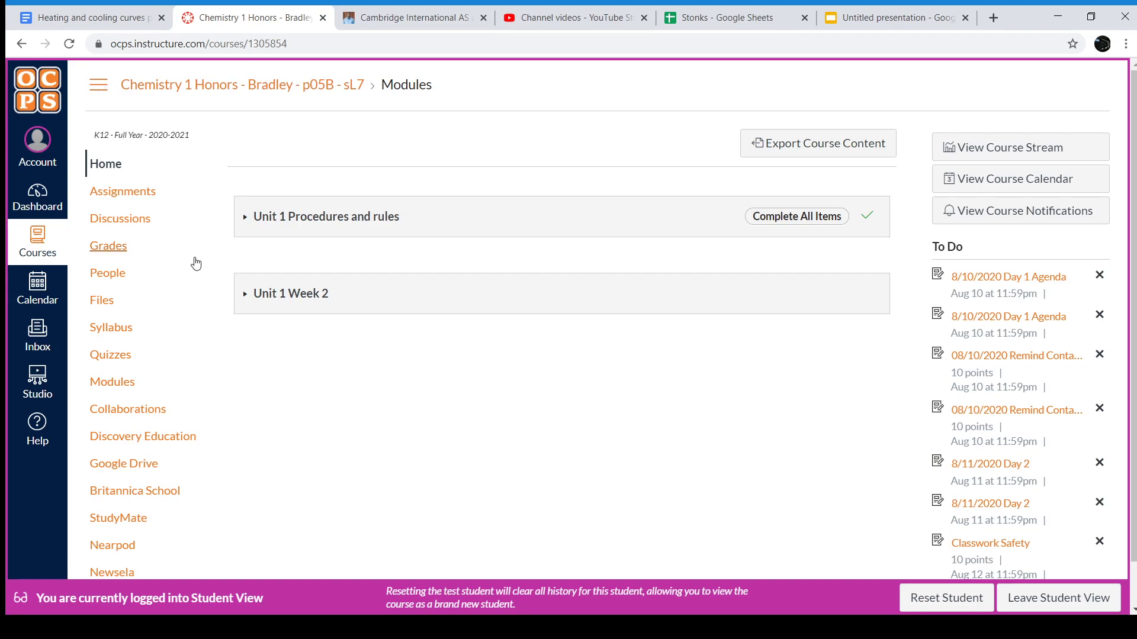
Step: Open the student's grades and view the submission details of the second Classwork States of Matter entry
left_click(109, 252)
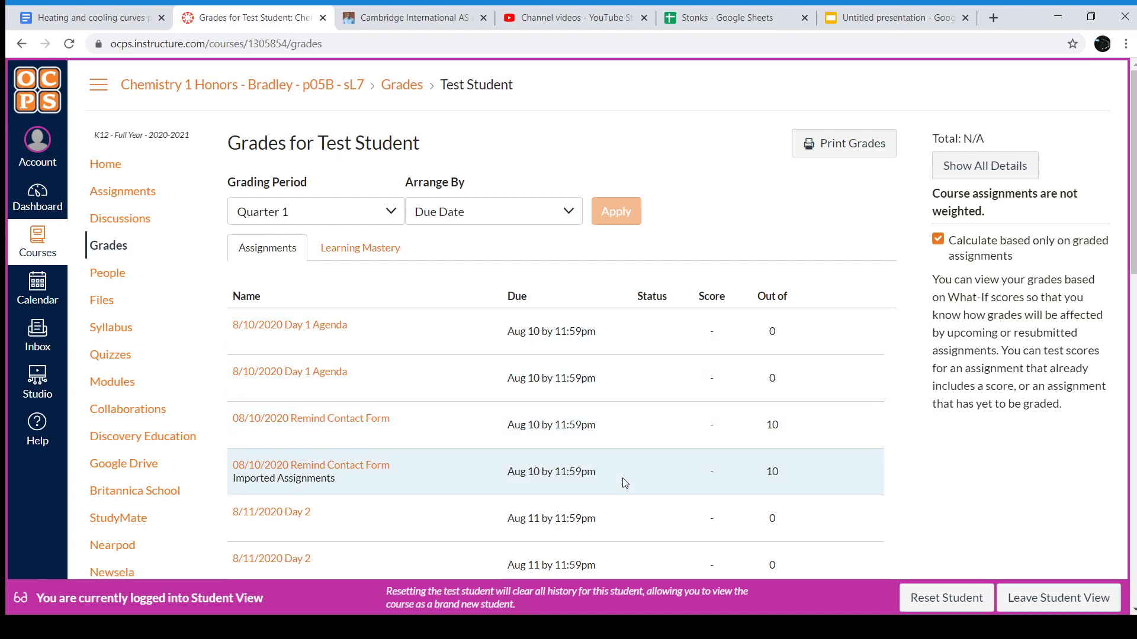
scroll(620, 445, "down", 5)
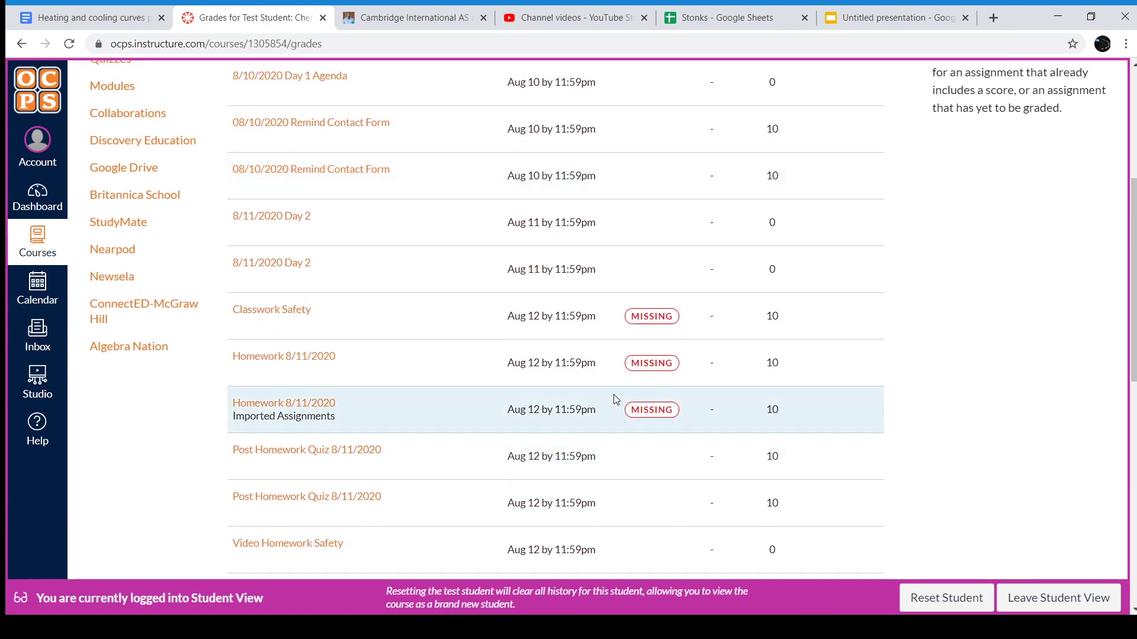
scroll(613, 396, "down", 3)
scroll(613, 396, "down", 3)
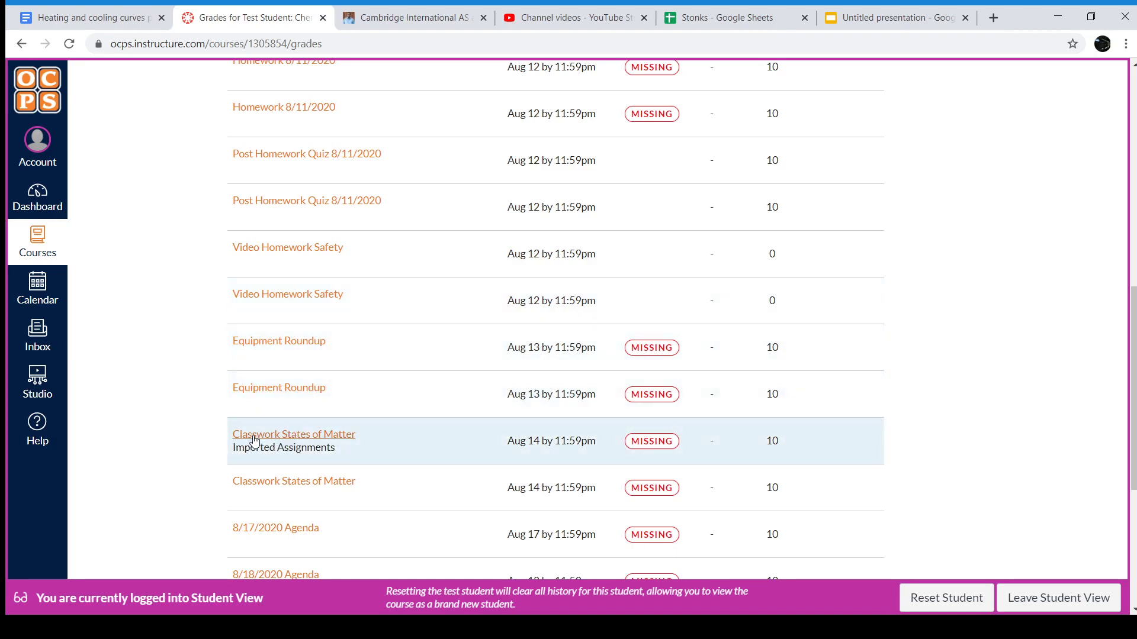
left_click(259, 481)
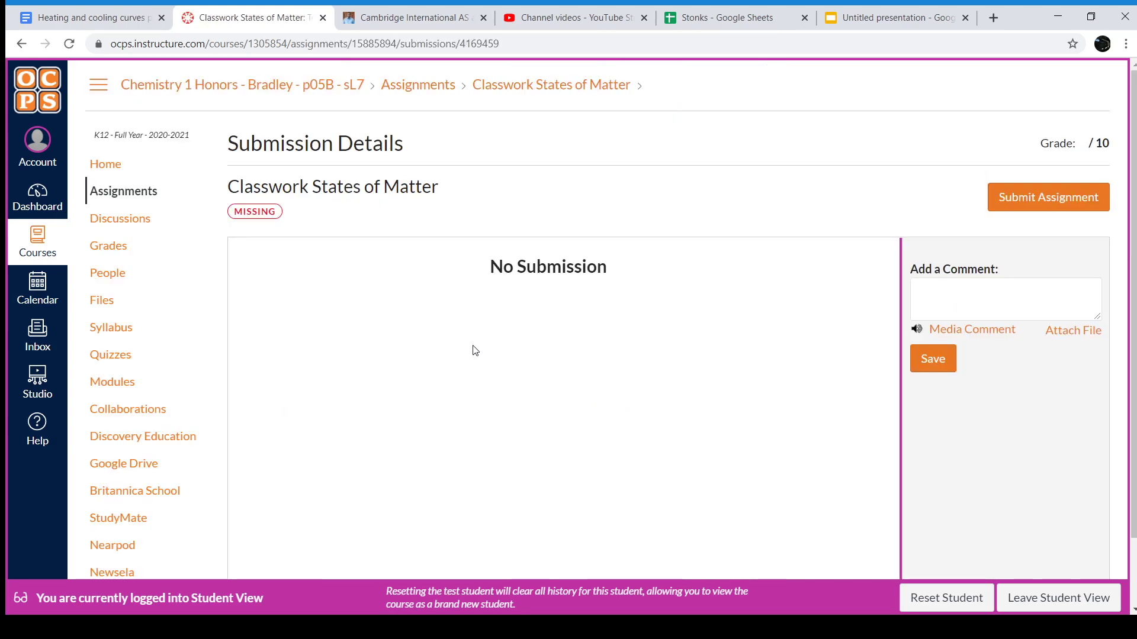
scroll(668, 301, "down", 2)
scroll(667, 299, "up", 2)
scroll(617, 354, "down", 2)
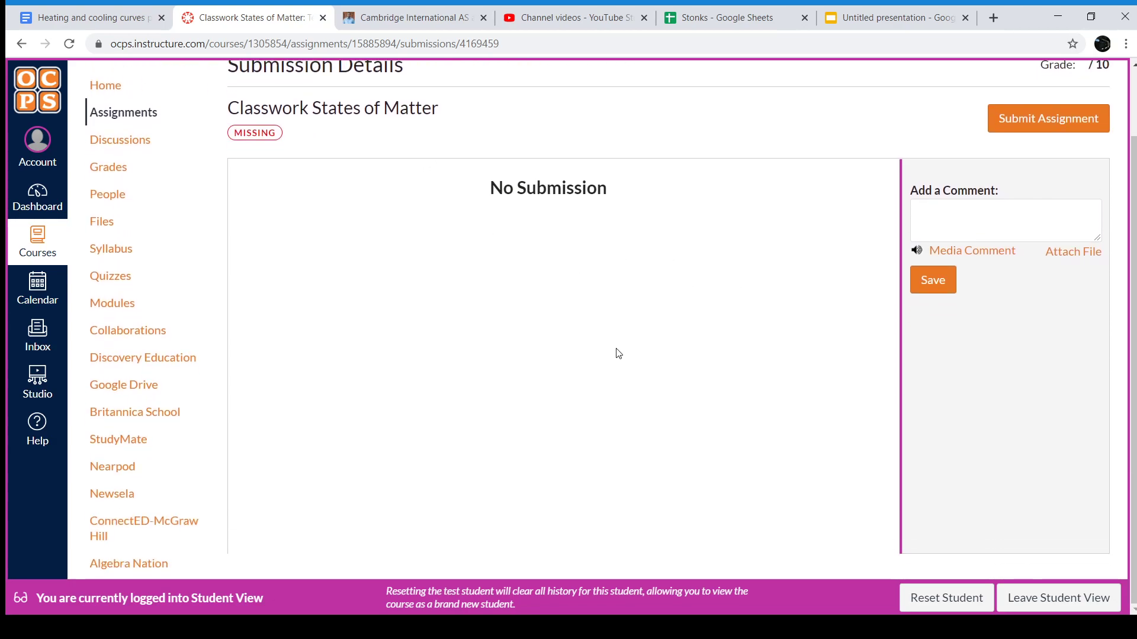
scroll(645, 372, "up", 2)
scroll(632, 366, "down", 2)
scroll(592, 355, "up", 2)
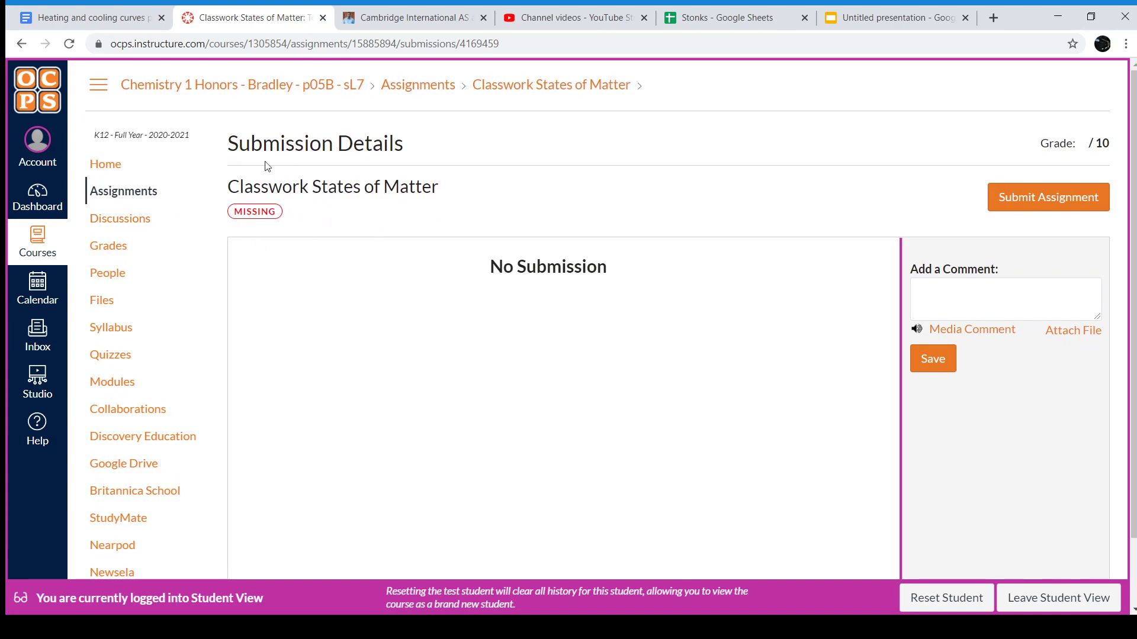
Step: Return to the course home page, expand the Unit 1 Procedures and rules module and open its Classwork States of Matter assignment
left_click(108, 168)
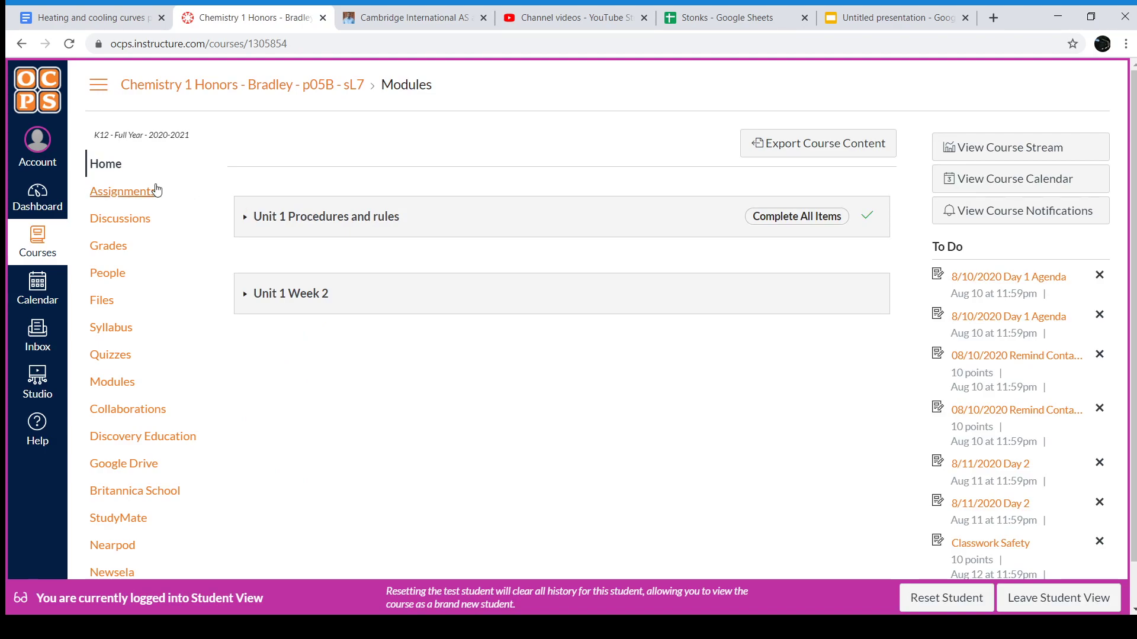
left_click(256, 219)
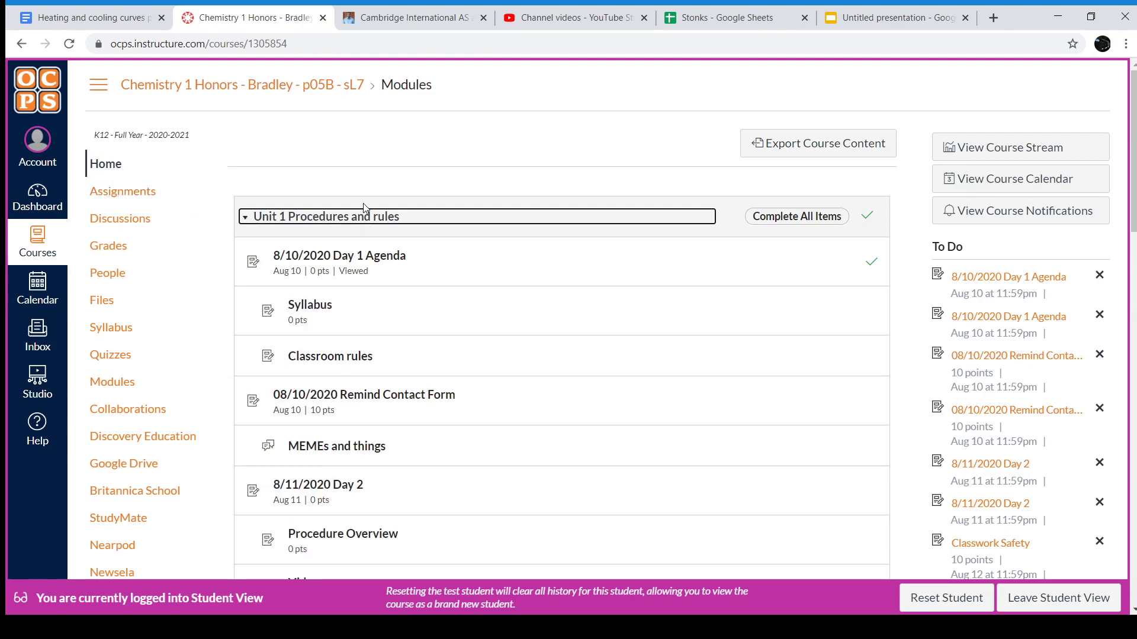
scroll(366, 403, "down", 1)
scroll(365, 403, "down", 3)
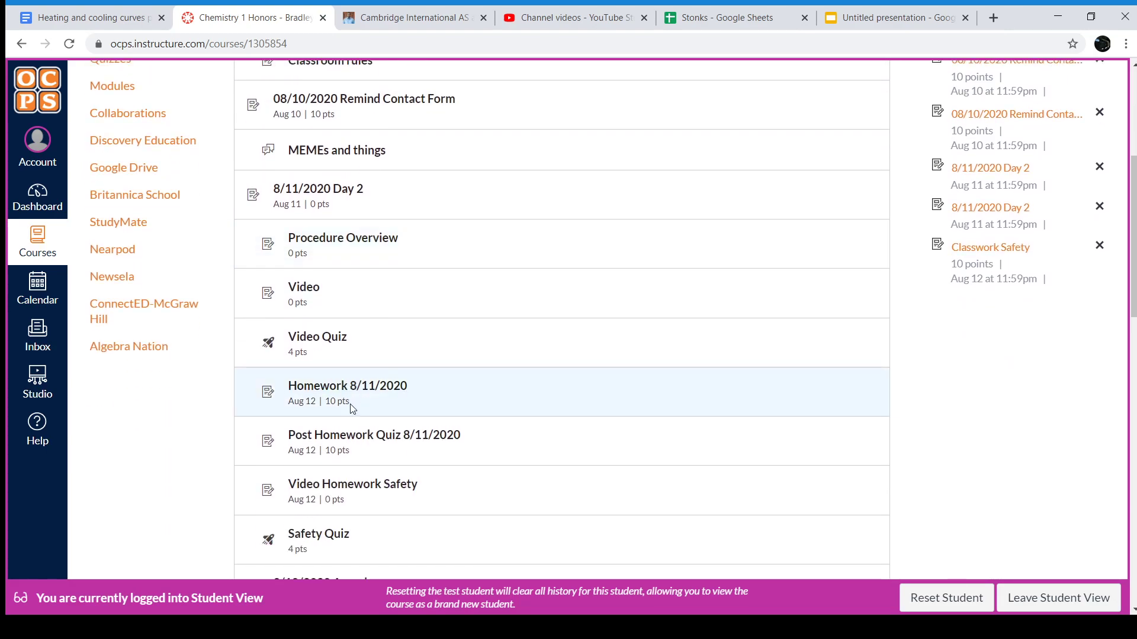
scroll(328, 382, "down", 4)
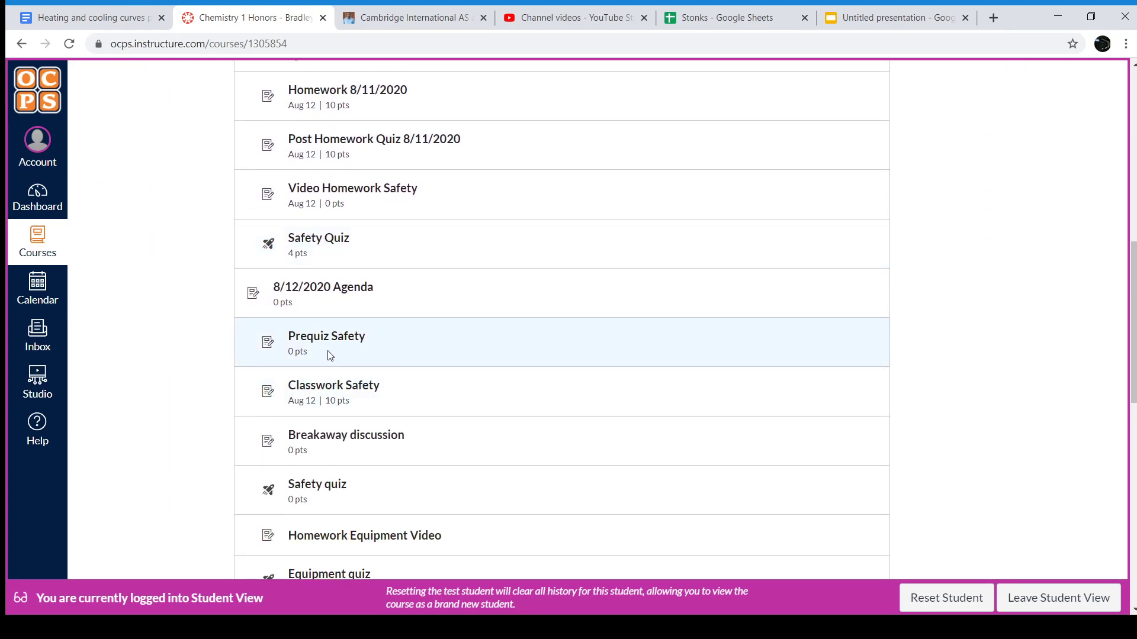
scroll(330, 394, "down", 4)
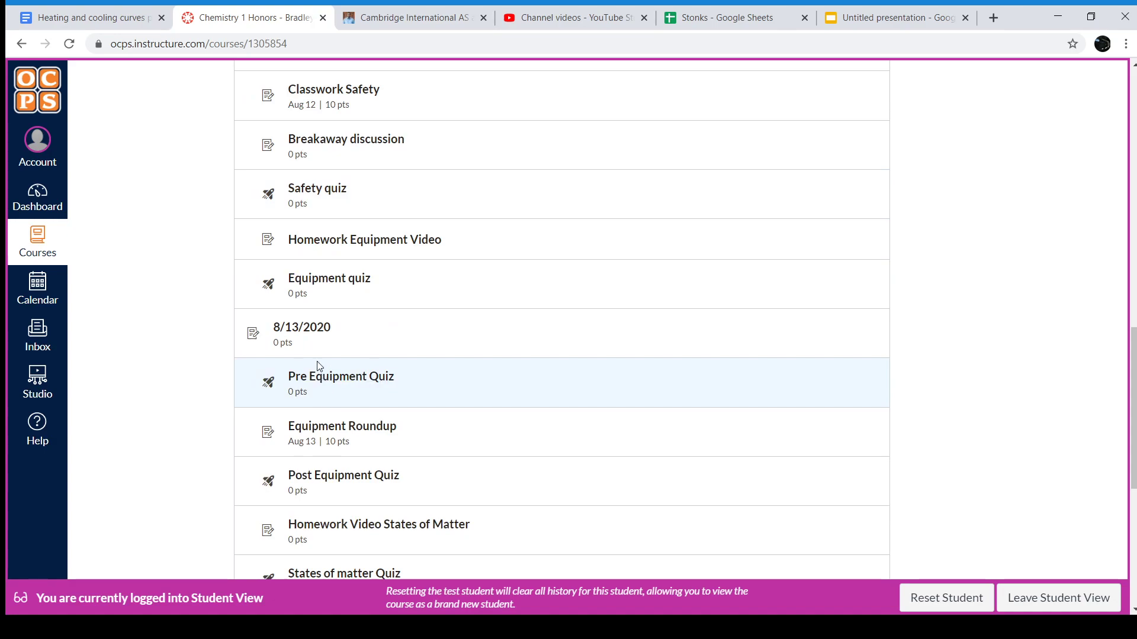
scroll(313, 358, "down", 5)
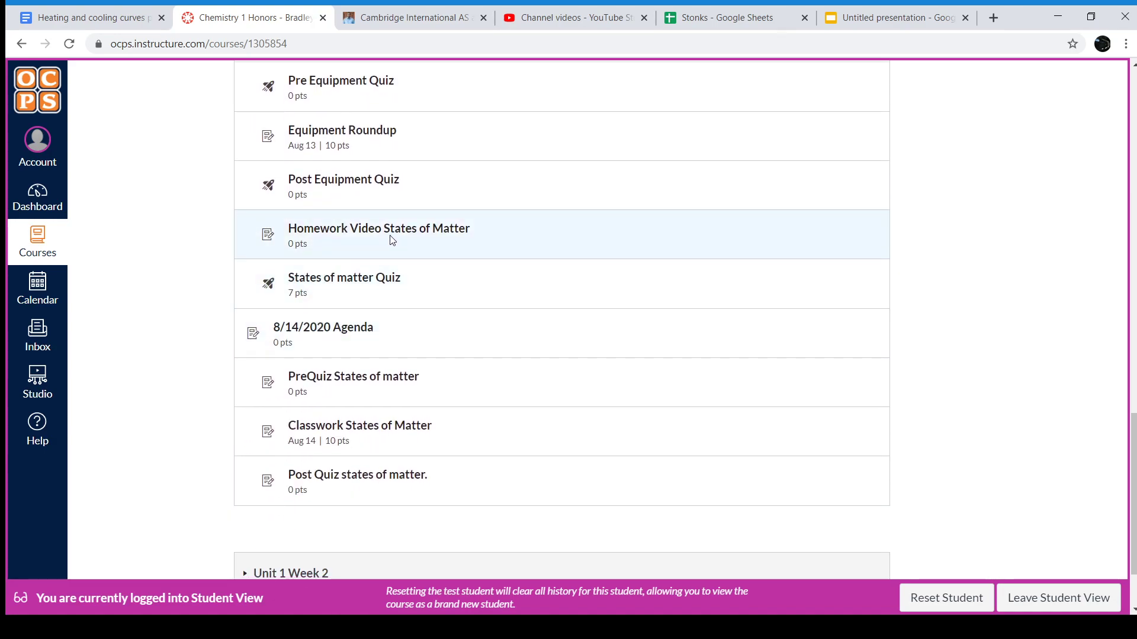
left_click(339, 431)
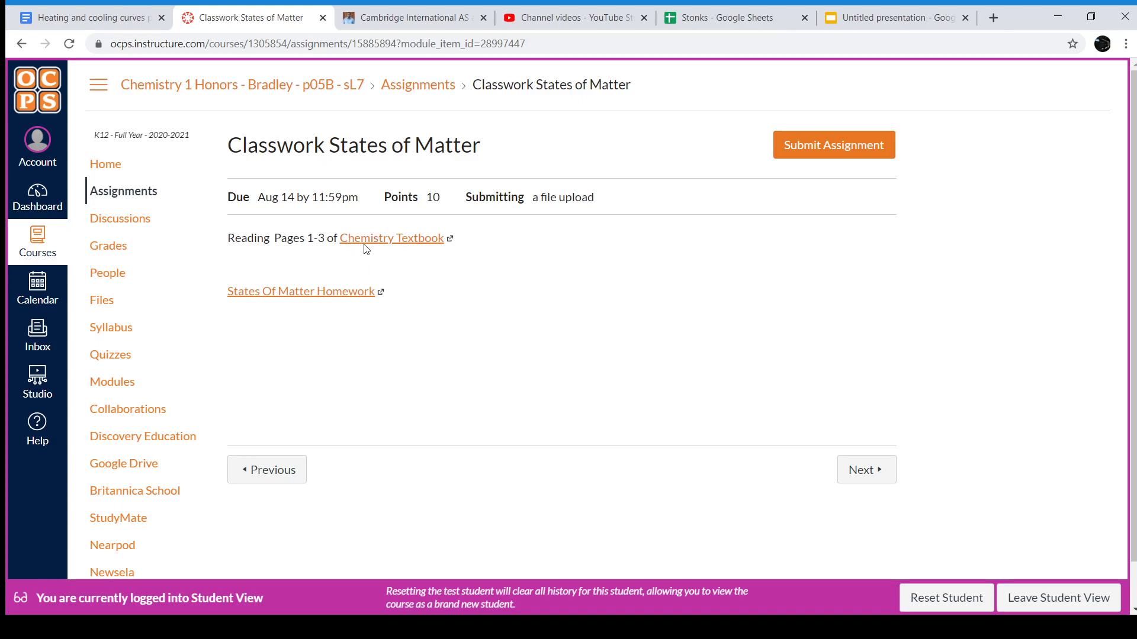
Step: Highlight the textbook reading instruction, then open the States Of Matter Homework document and look through its questions and table
left_click_drag(232, 240, 448, 238)
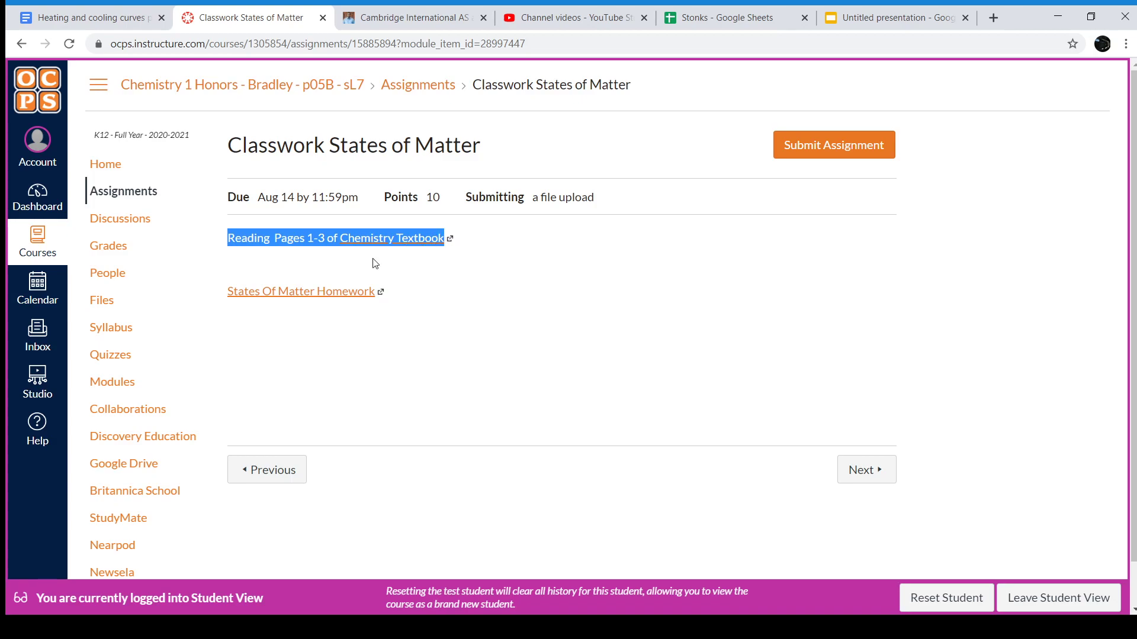
left_click(311, 293)
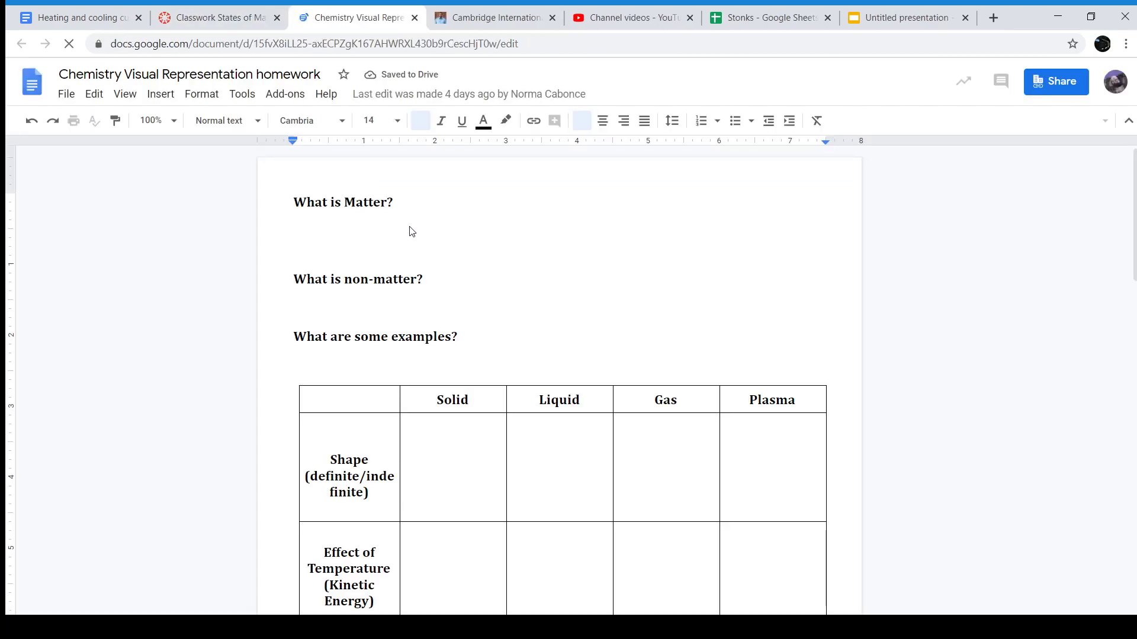
scroll(408, 226, "down", 5)
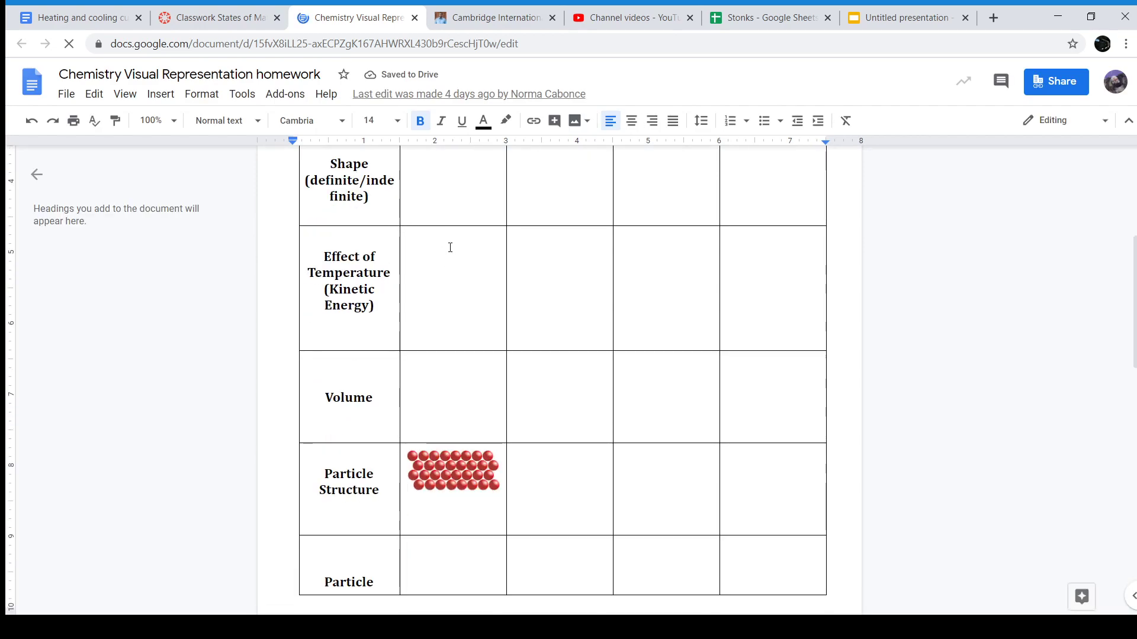
scroll(421, 293, "down", 10)
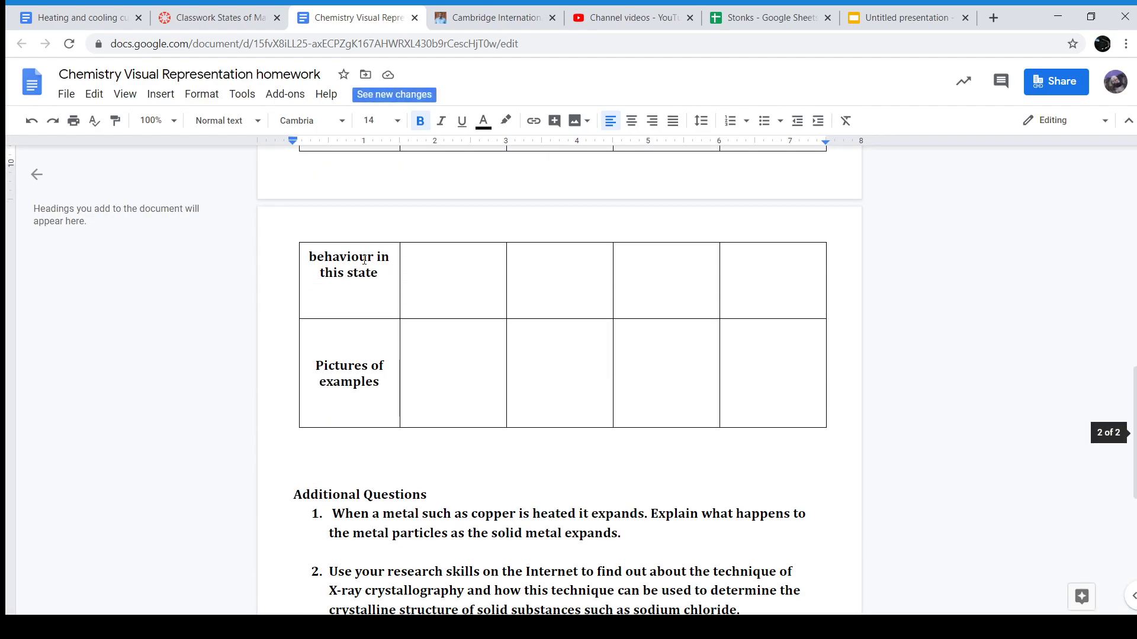
scroll(391, 282, "down", 3)
scroll(391, 283, "up", 20)
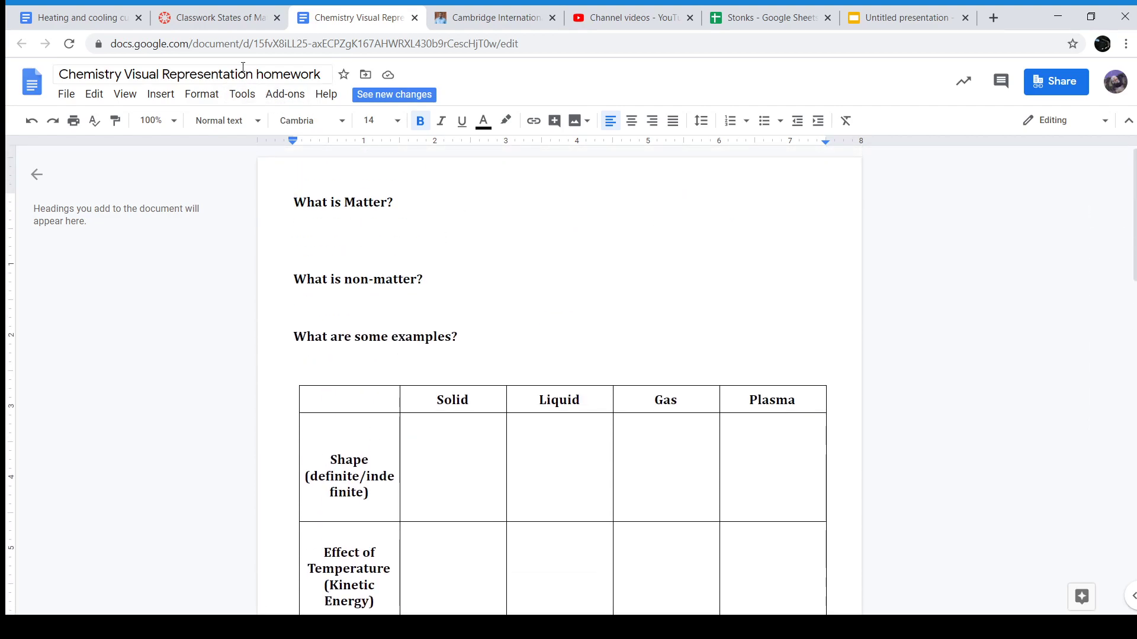
Step: Go back to the Classwork States of Matter assignment and open its submission form to view the file upload options
left_click(225, 25)
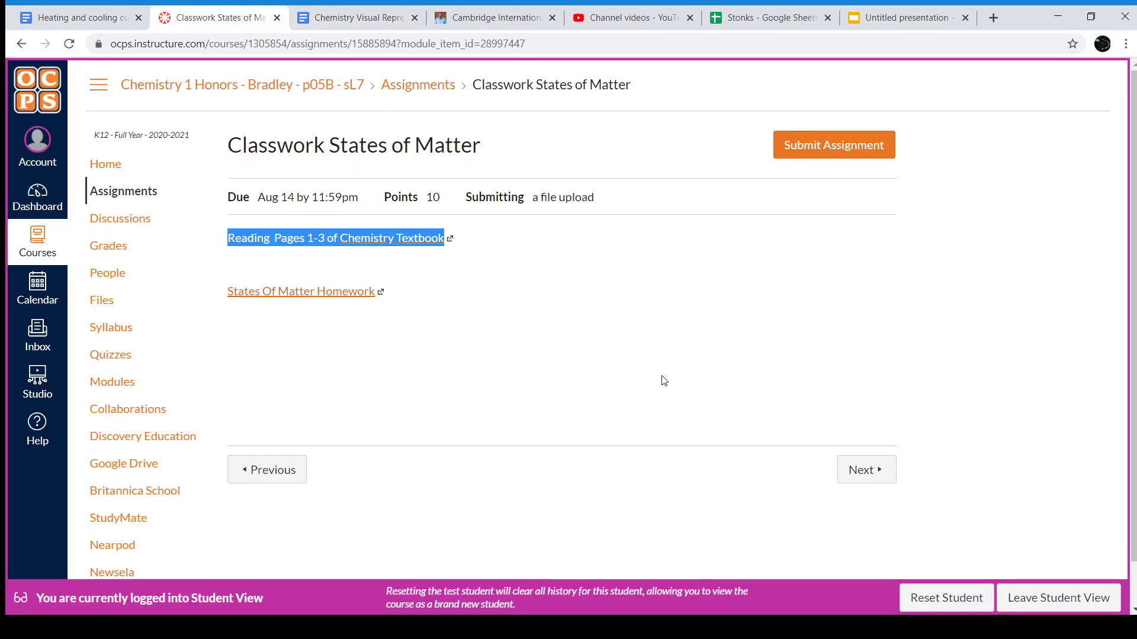
left_click(793, 155)
scroll(414, 330, "down", 3)
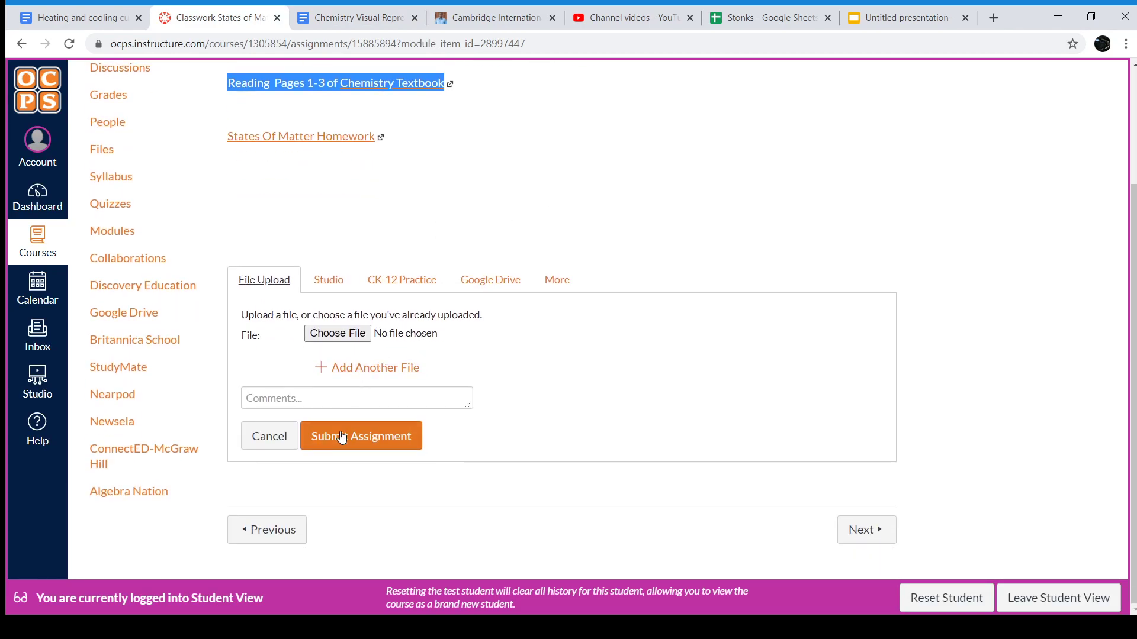
scroll(378, 355, "up", 3)
scroll(342, 292, "down", 3)
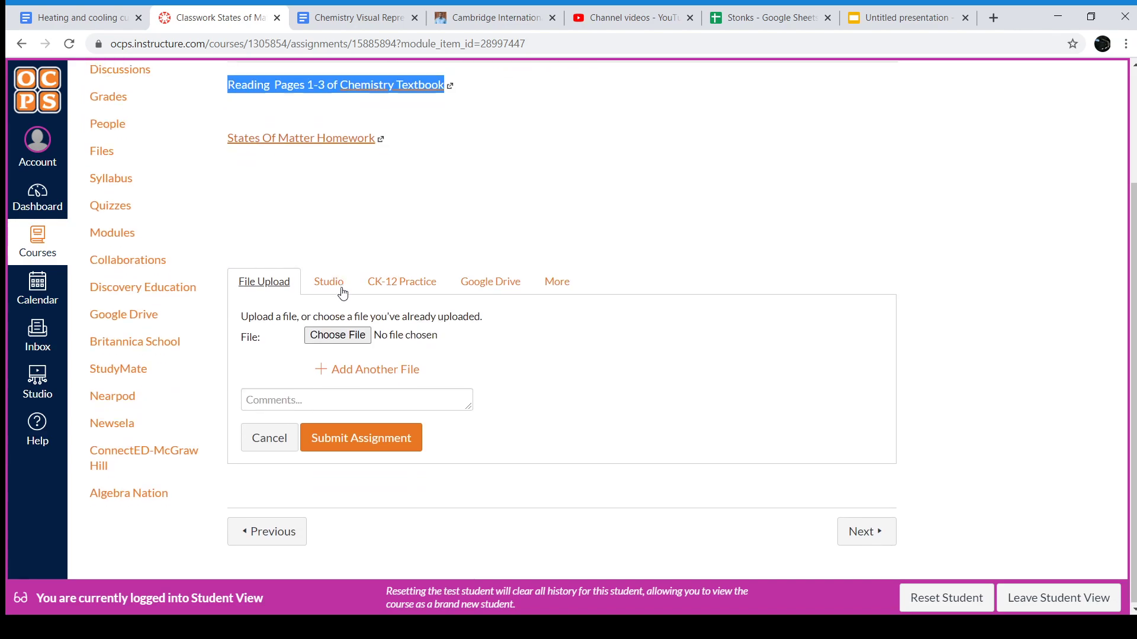
Step: Leave the assignment page without submitting anything and return to the course home page
left_click(267, 535)
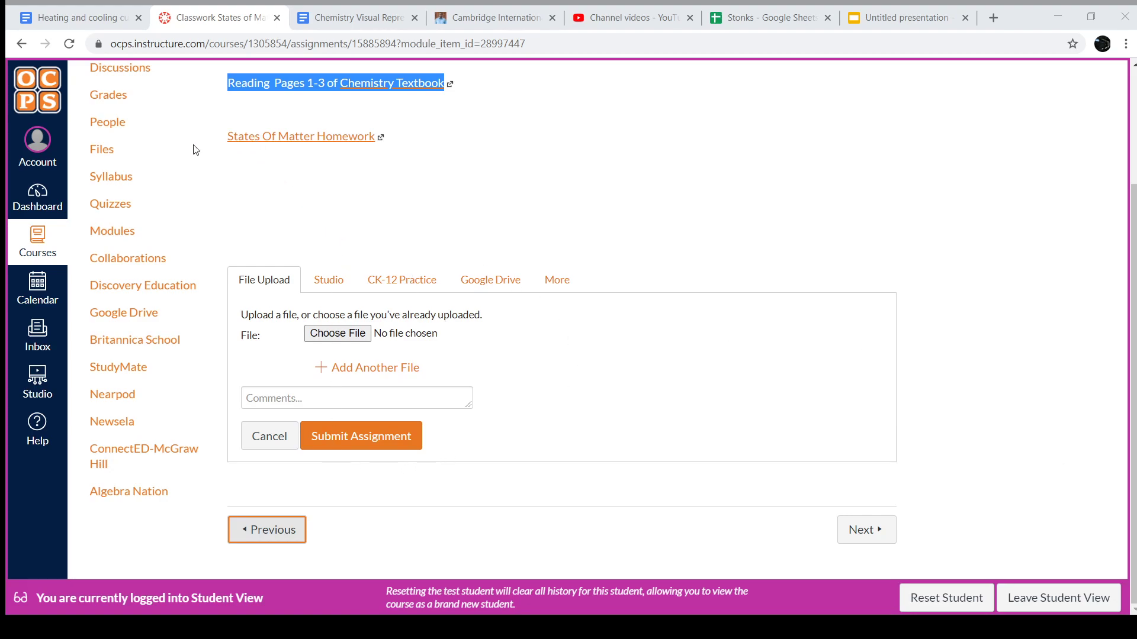
key("Return")
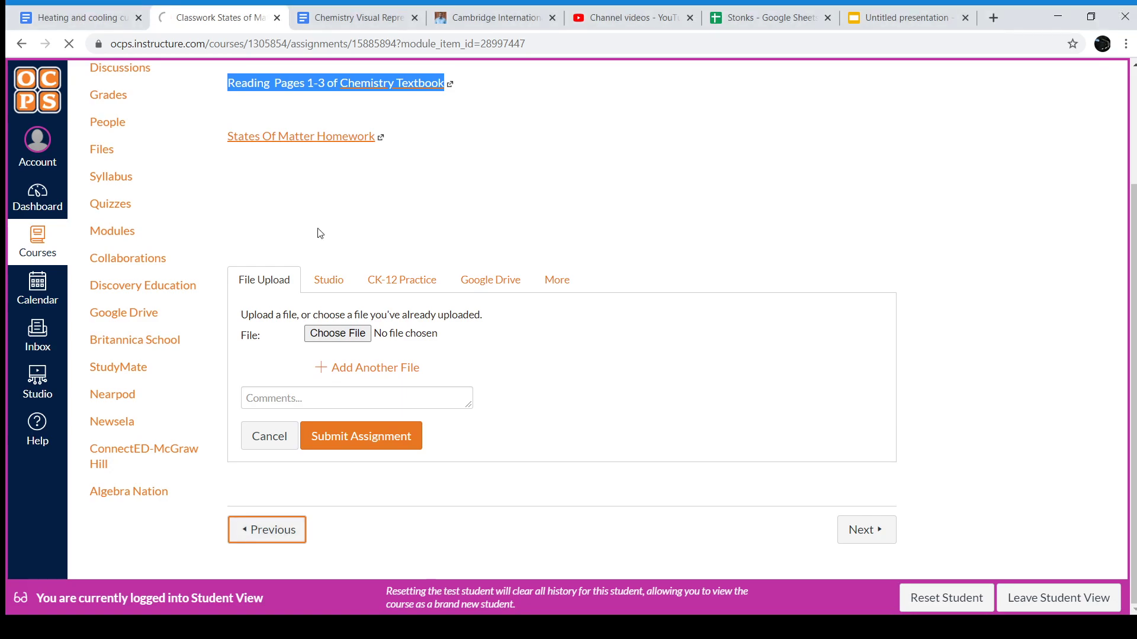
left_click(112, 168)
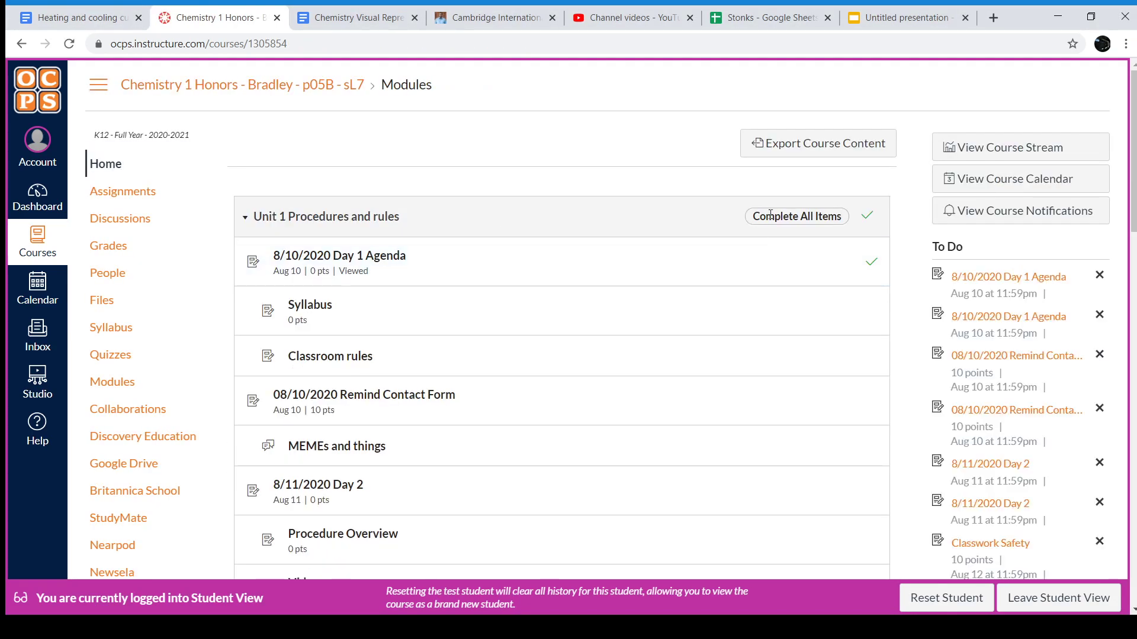
Step: Open the 8/10/2020 Day 1 Agenda, move on to the Syllabus item and return to the agenda
left_click(343, 260)
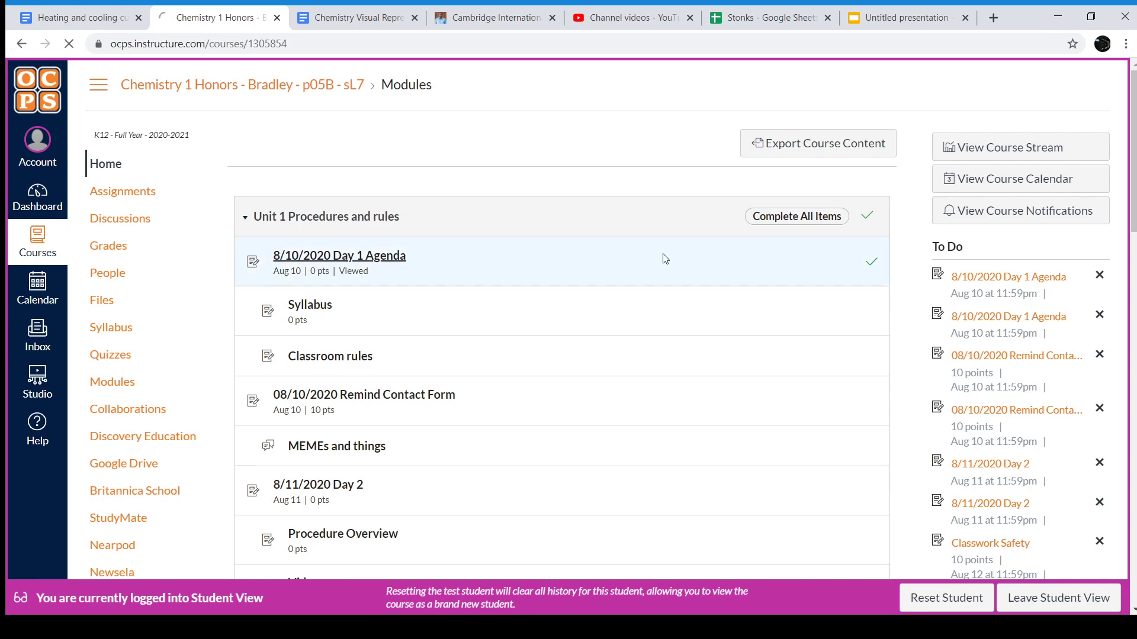
scroll(710, 355, "down", 1)
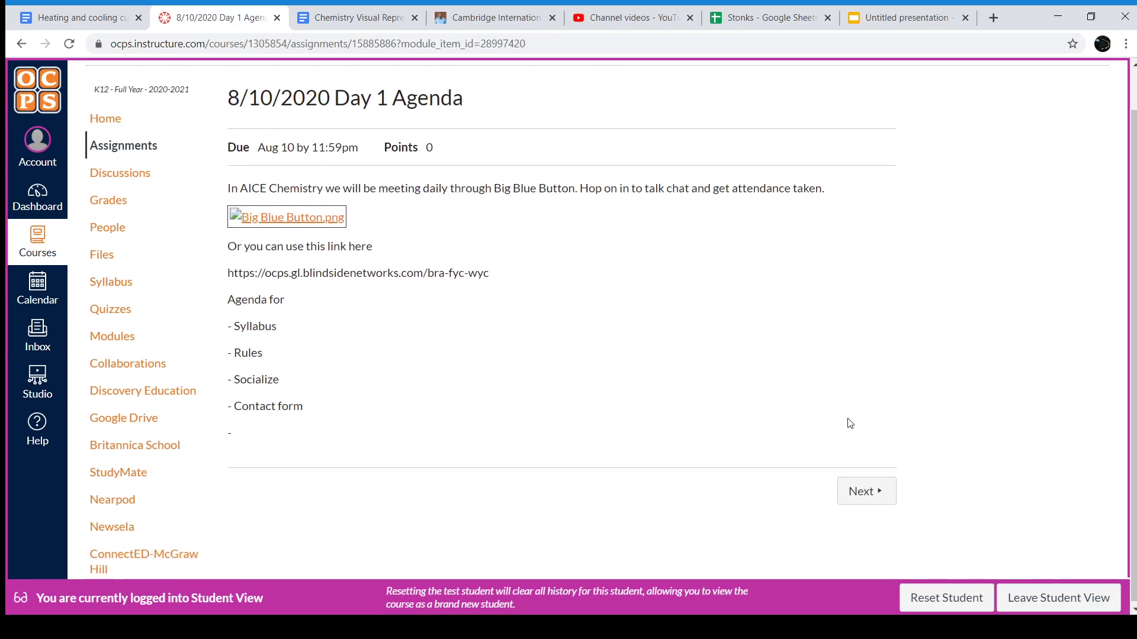
left_click(869, 499)
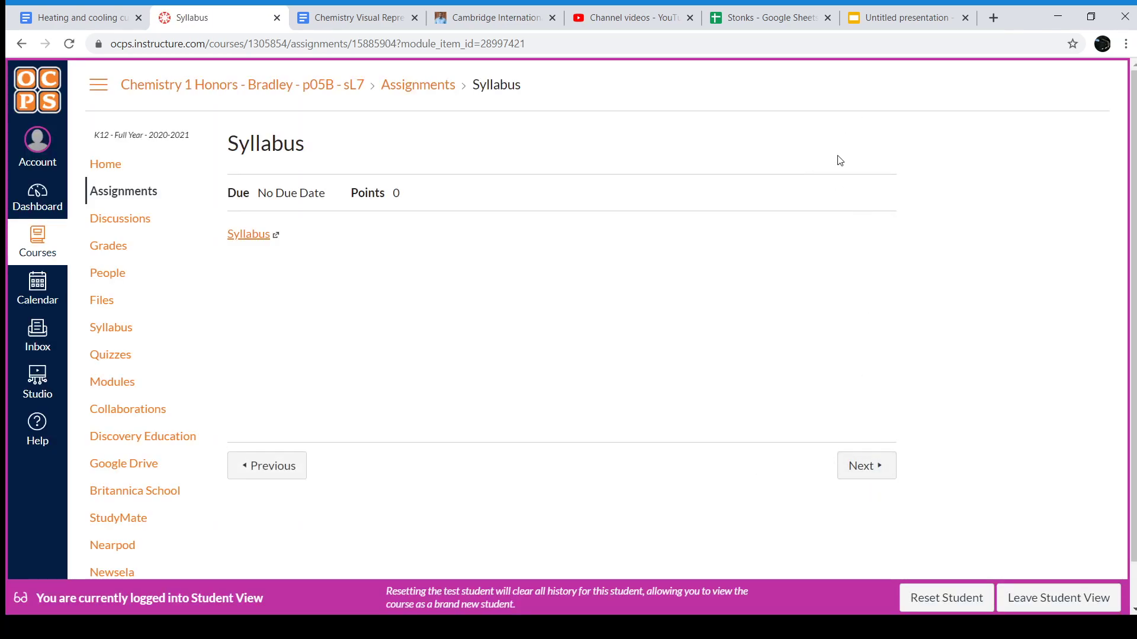
left_click(252, 469)
Step: Leave Student View and return to the course home page as the teacher
left_click(1058, 598)
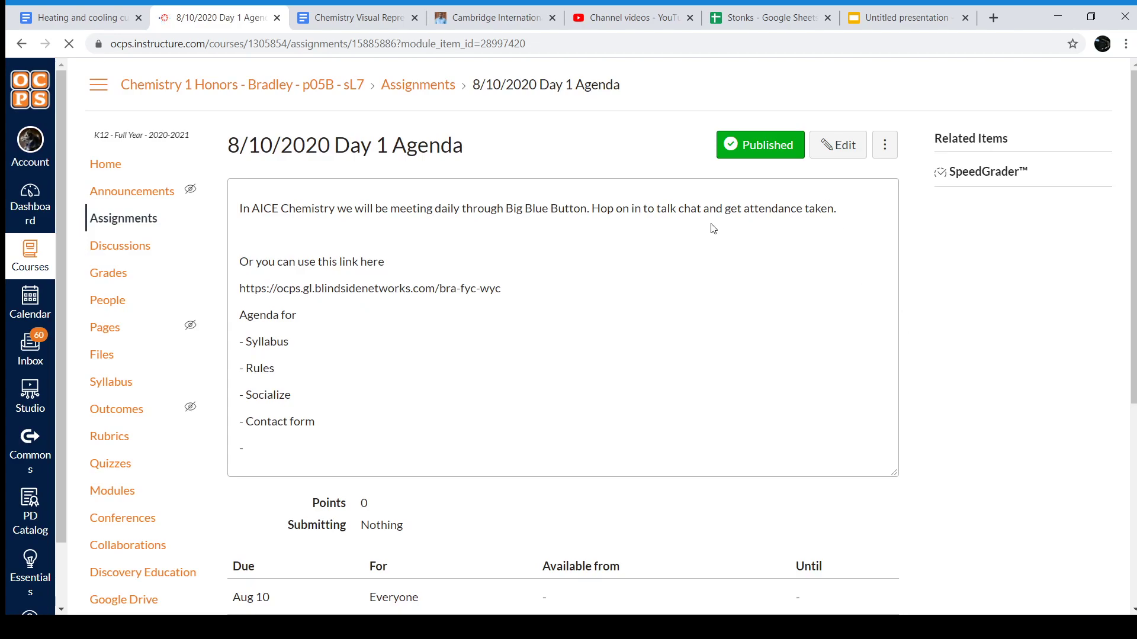
left_click(104, 163)
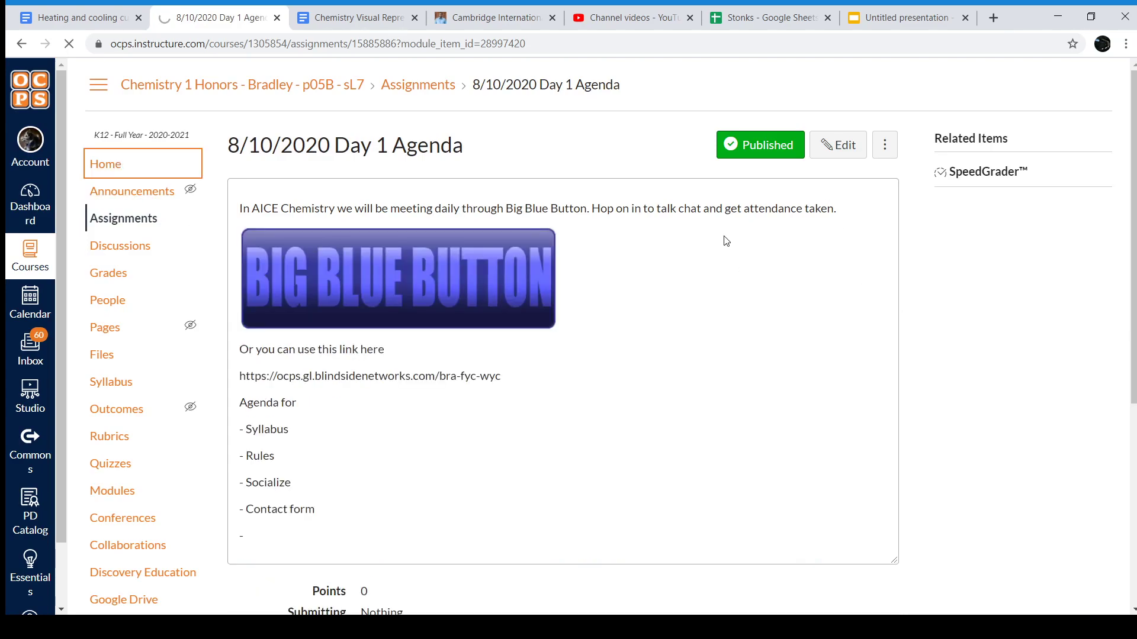
Step: Change the Unit 1 Procedures and rules module to require only one requirement, with 8/10/2020 Day 1 Agenda set to mark as done
left_click(875, 219)
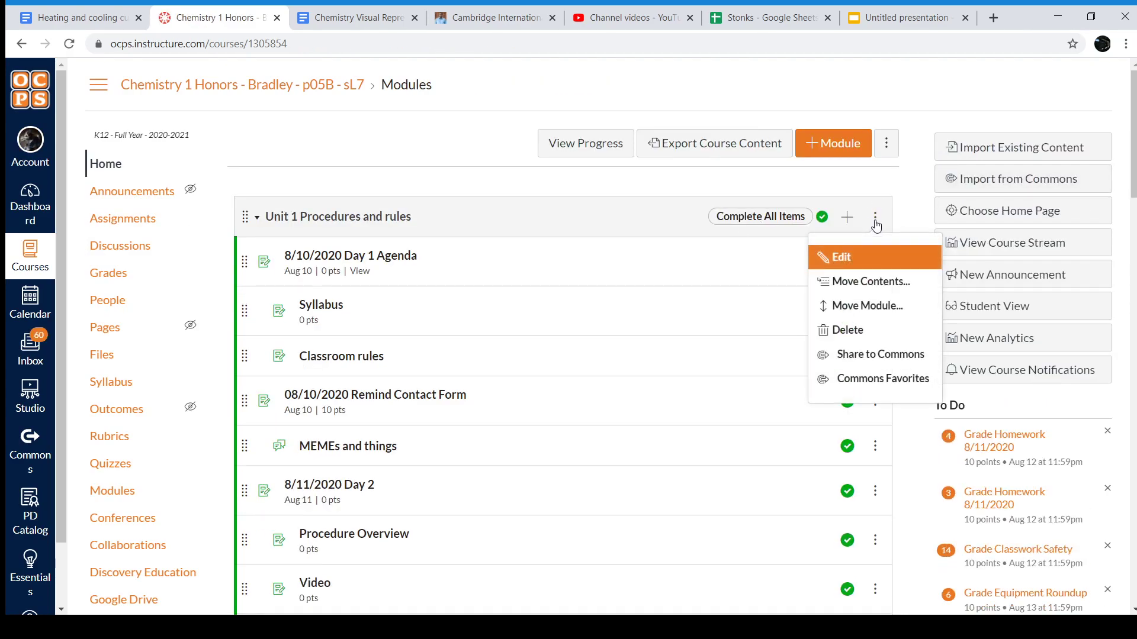
left_click(850, 256)
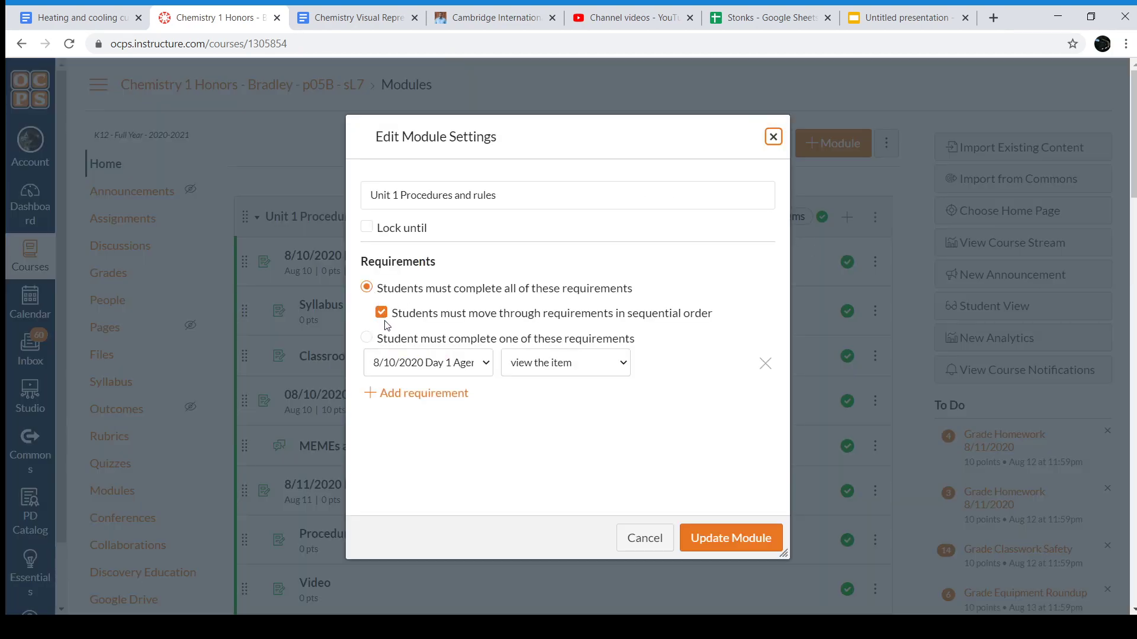
left_click(368, 338)
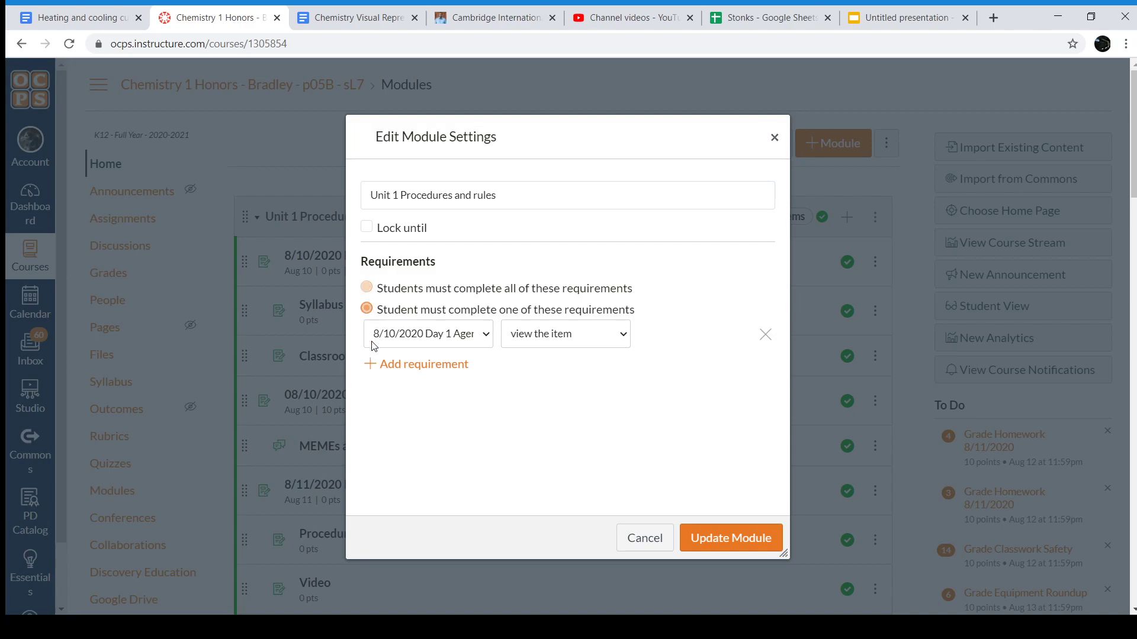
left_click(564, 371)
Step: Add a mark as done requirement for Homework Video States of Matter, update the module and let students continue without re-locking
left_click(423, 365)
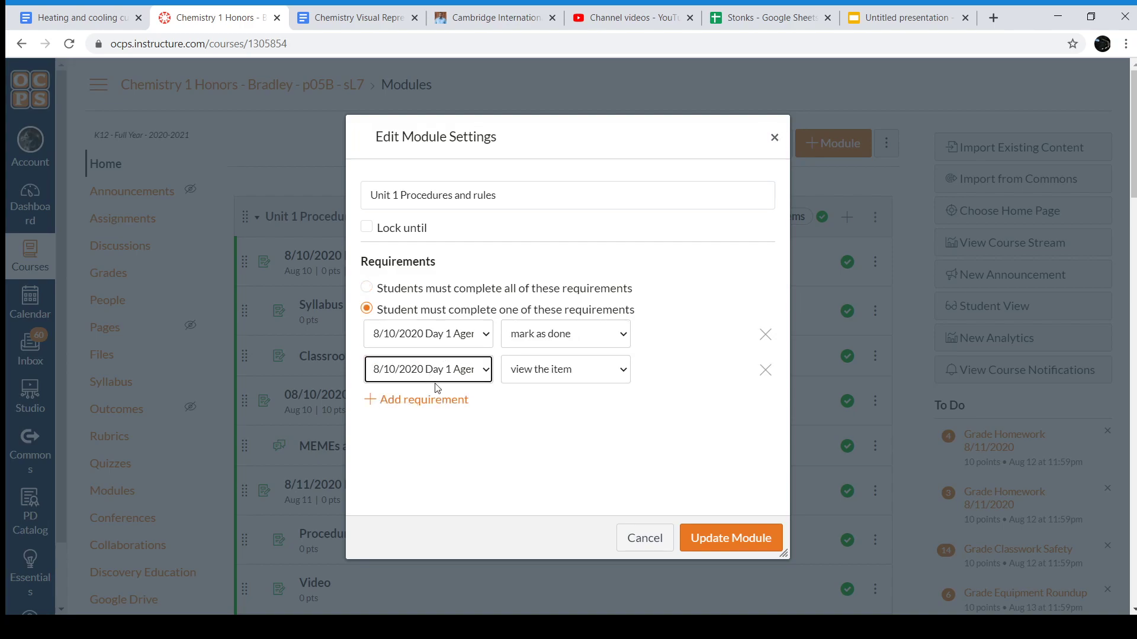
left_click(446, 337)
left_click(619, 376)
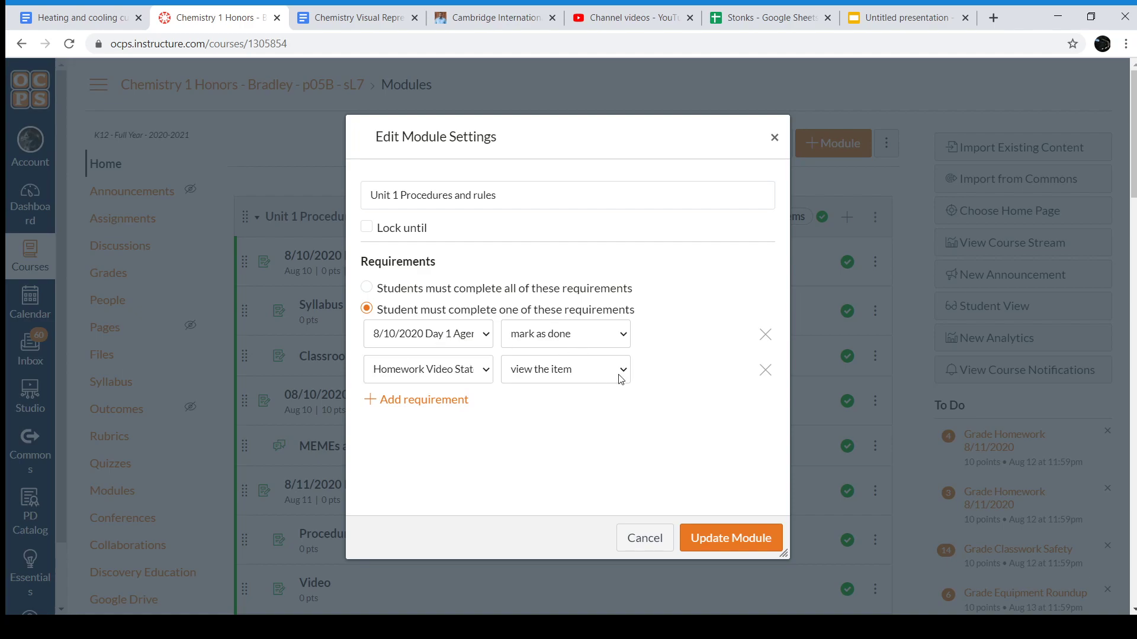
left_click(590, 409)
left_click(756, 541)
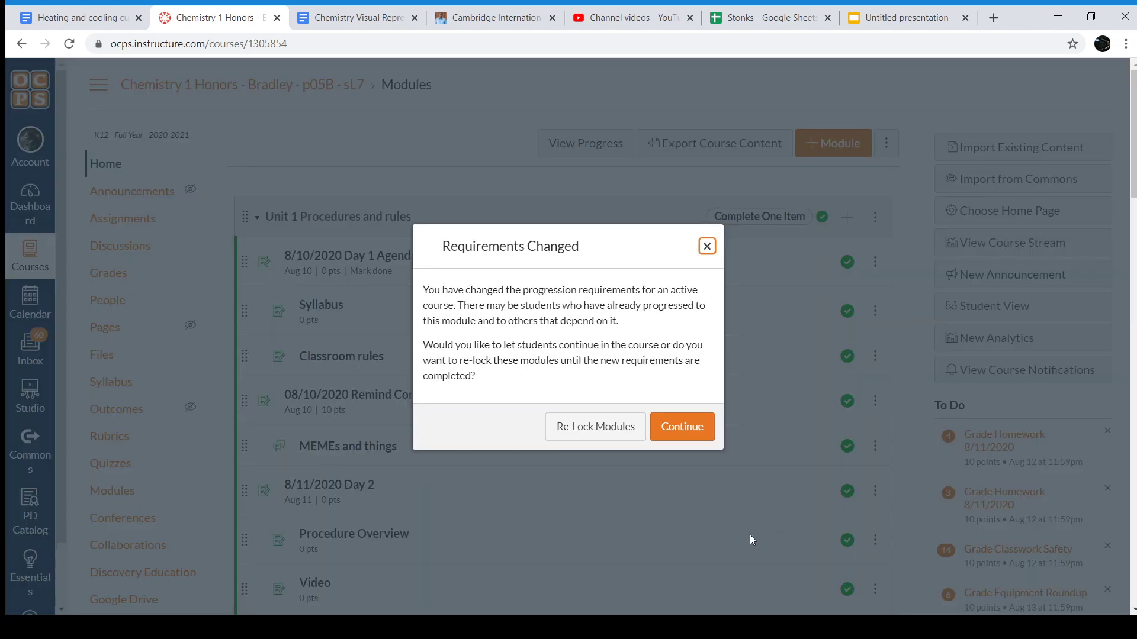
left_click(687, 425)
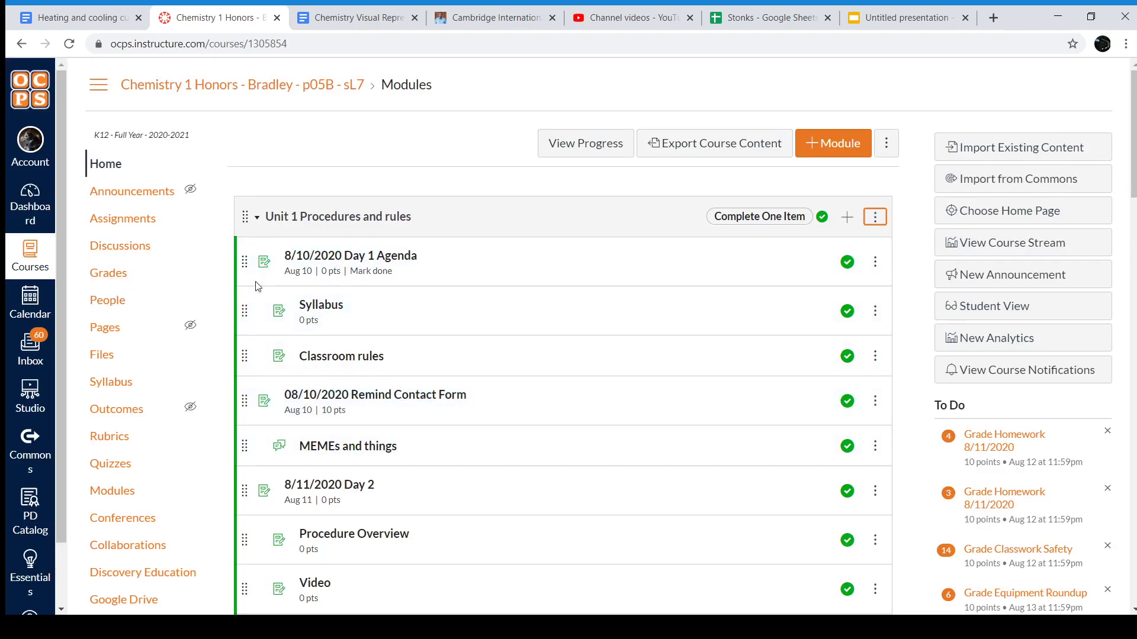
Step: Look over the Unit 1 Procedures and rules module and enter Student View for the course
scroll(513, 353, "down", 13)
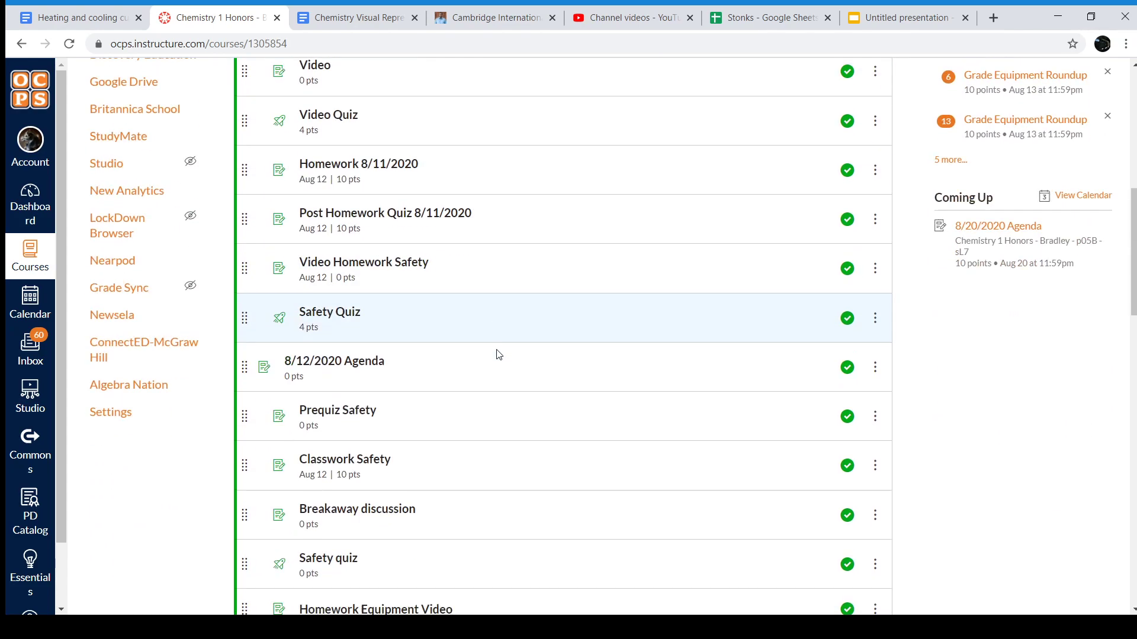
scroll(464, 350, "up", 7)
scroll(427, 350, "up", 6)
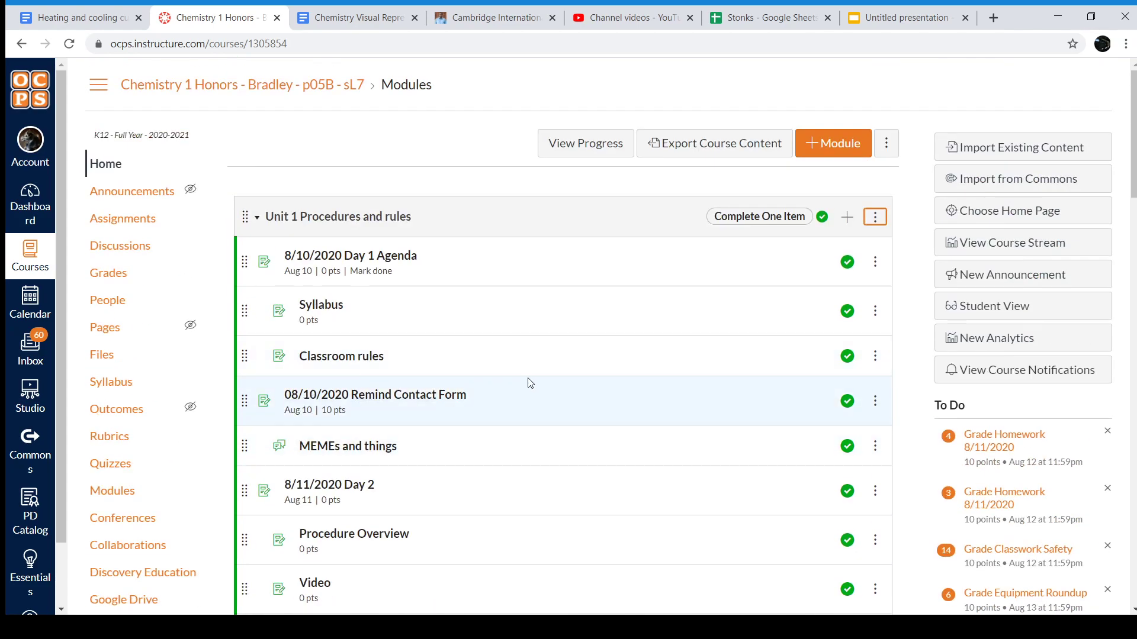
left_click(965, 307)
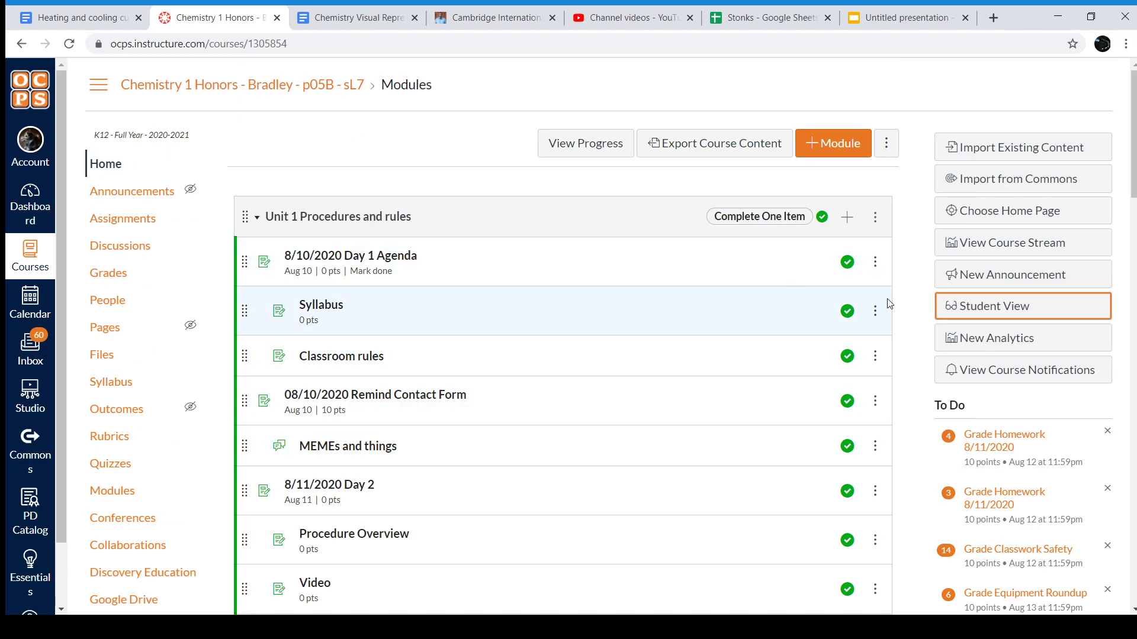
left_click(962, 308)
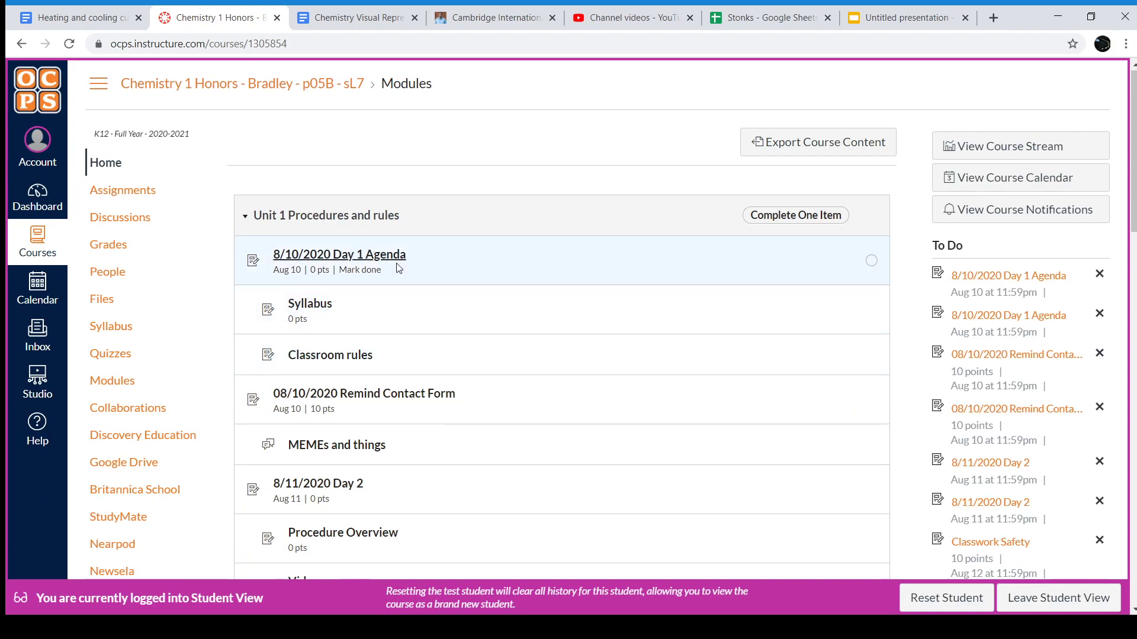
Step: Open the Classwork States of Matter assignment, view its linked States Of Matter Homework document and close the document
scroll(397, 269, "down", 14)
scroll(391, 268, "down", 6)
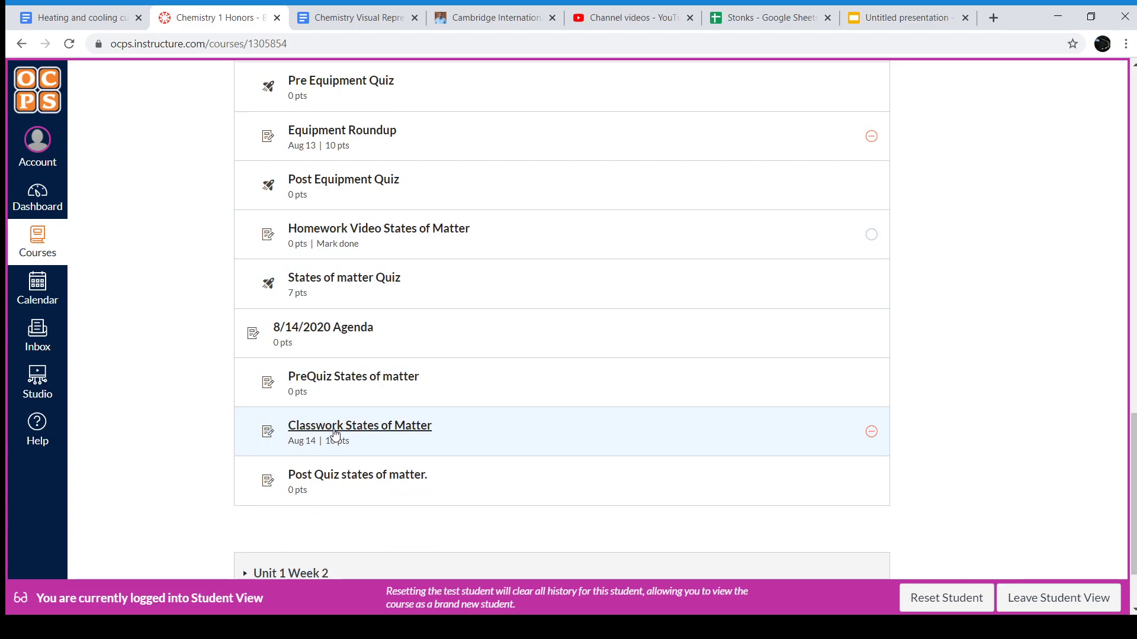
left_click(343, 431)
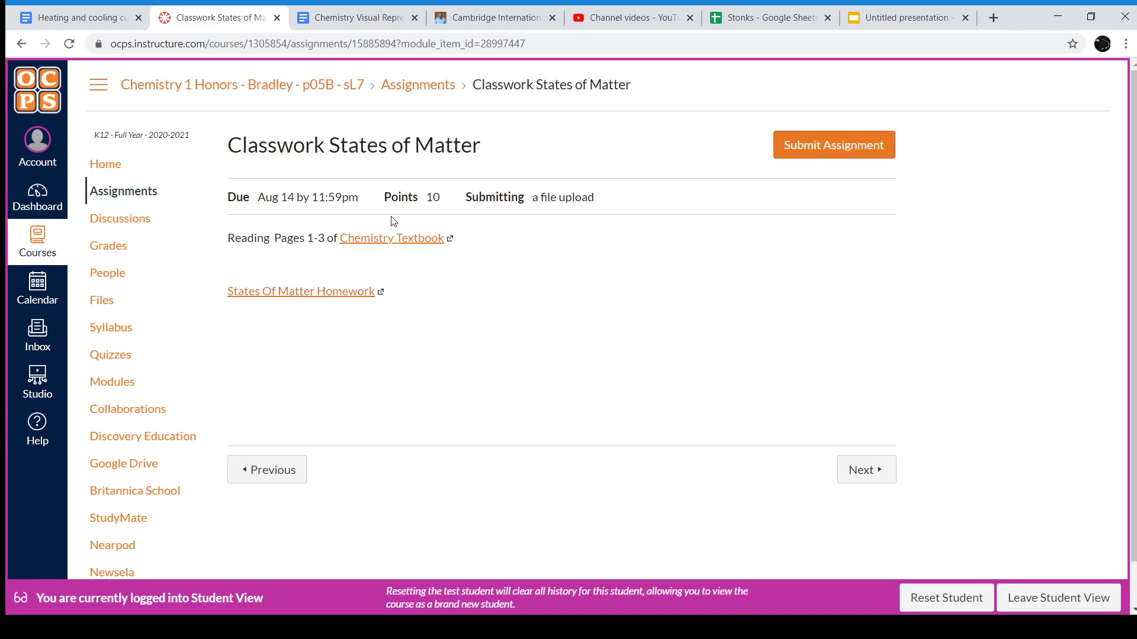
left_click(345, 298)
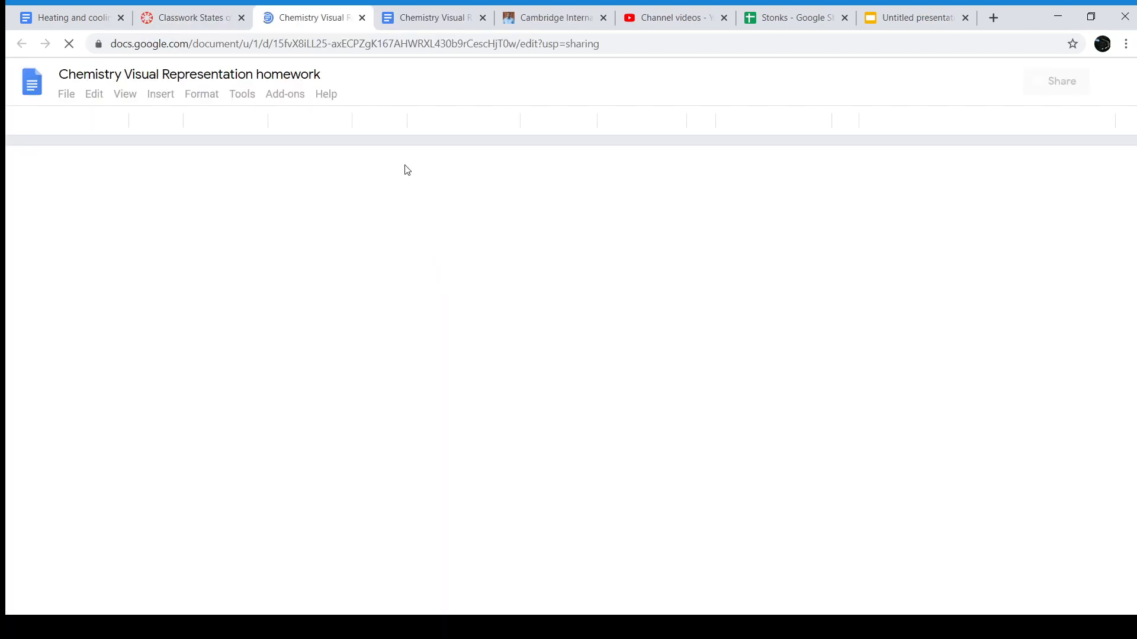
left_click(362, 18)
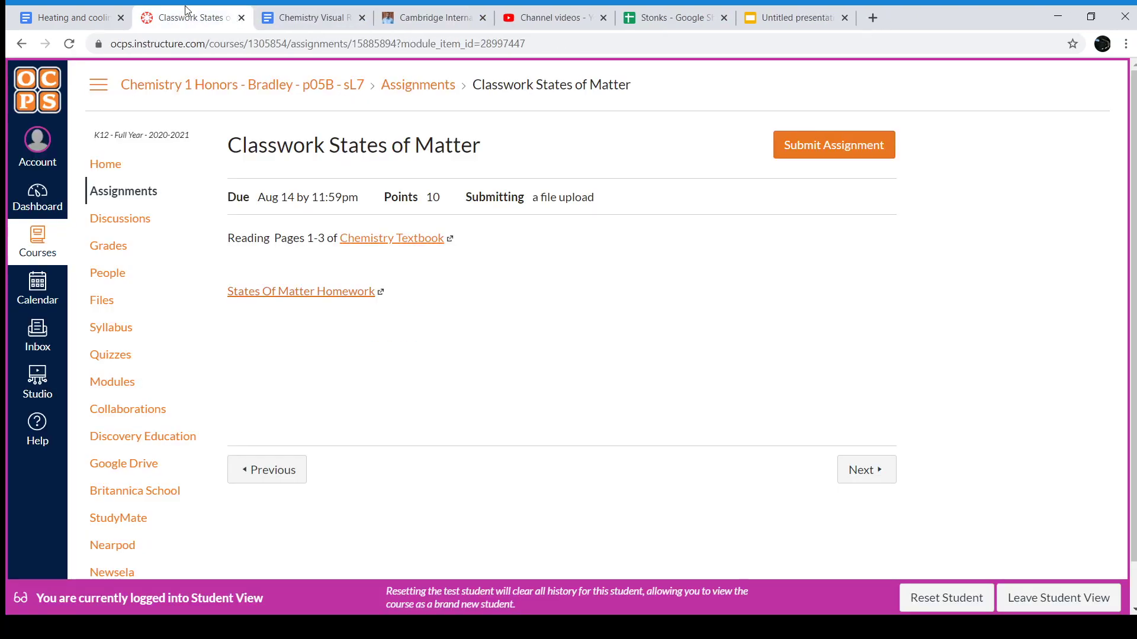
Step: Return to the module list, go through Syllabus back to 8/10/2020 Day 1 Agenda, and mark the agenda as done
left_click(14, 45)
scroll(374, 144, "up", 15)
left_click(317, 313)
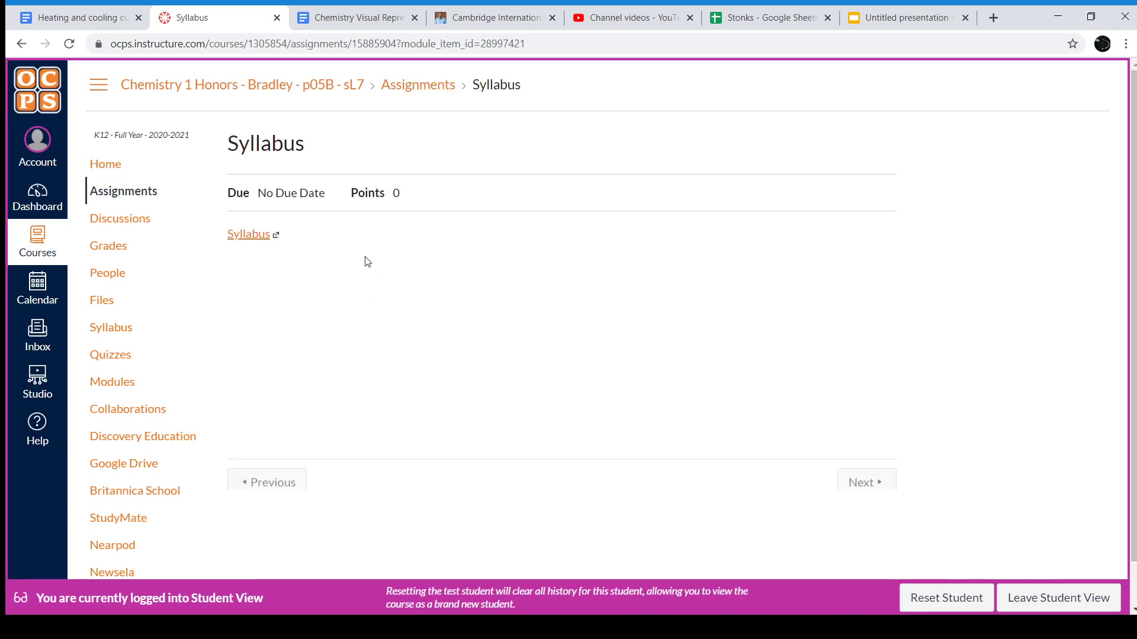
left_click(273, 473)
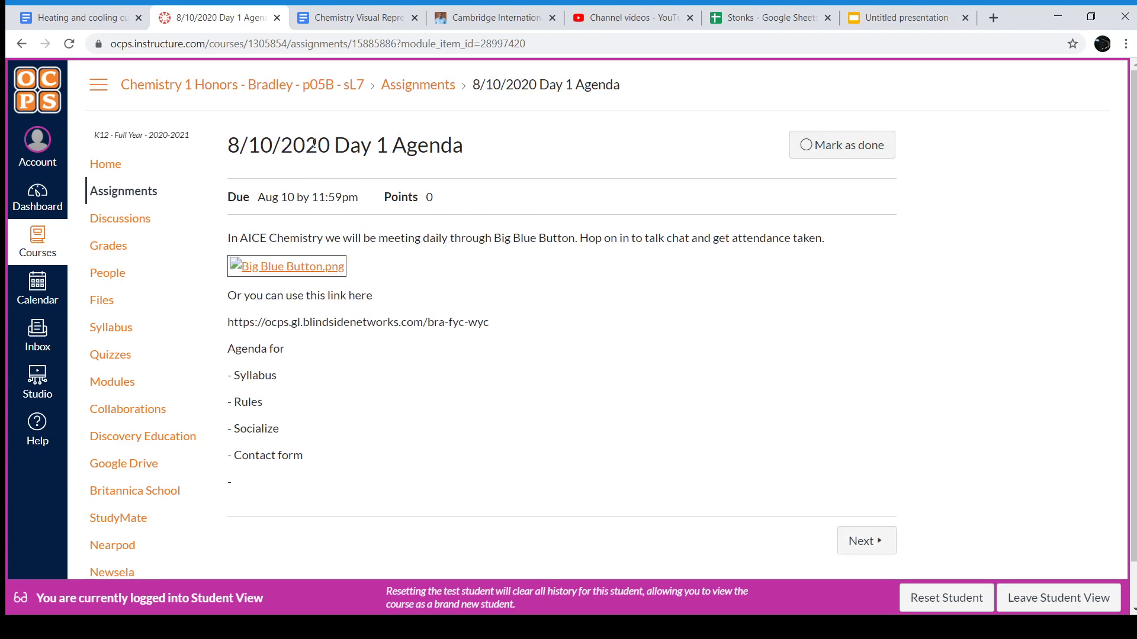
left_click(826, 142)
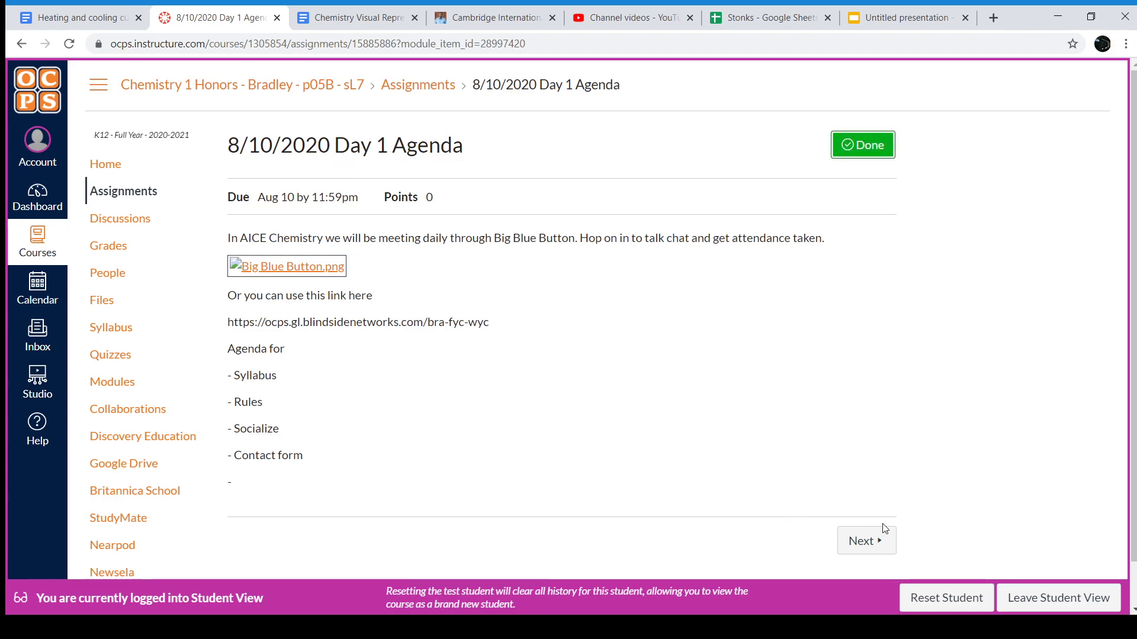
Step: Advance through the module items from the Day 1 Agenda to the 08/10/2020 Remind Contact Form
left_click(881, 548)
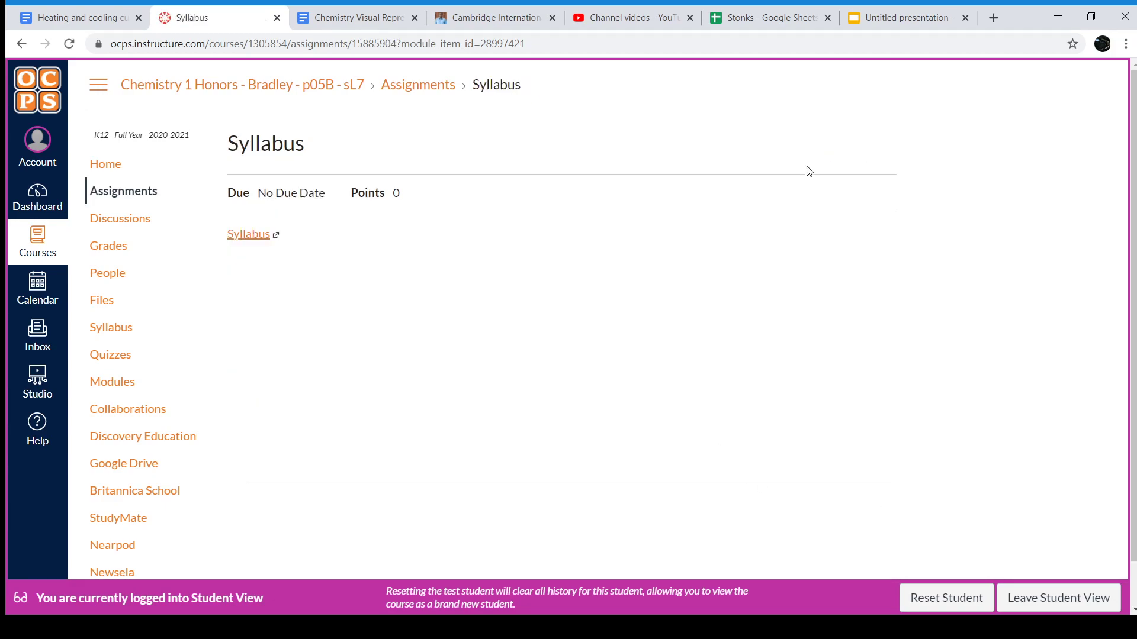
left_click(869, 470)
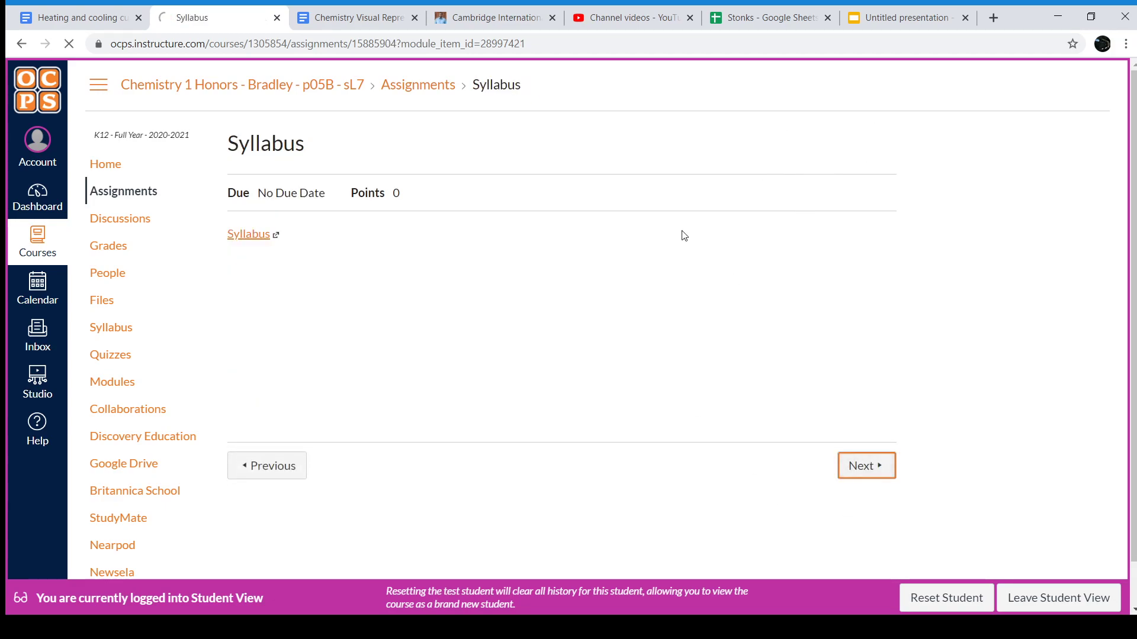
left_click(866, 472)
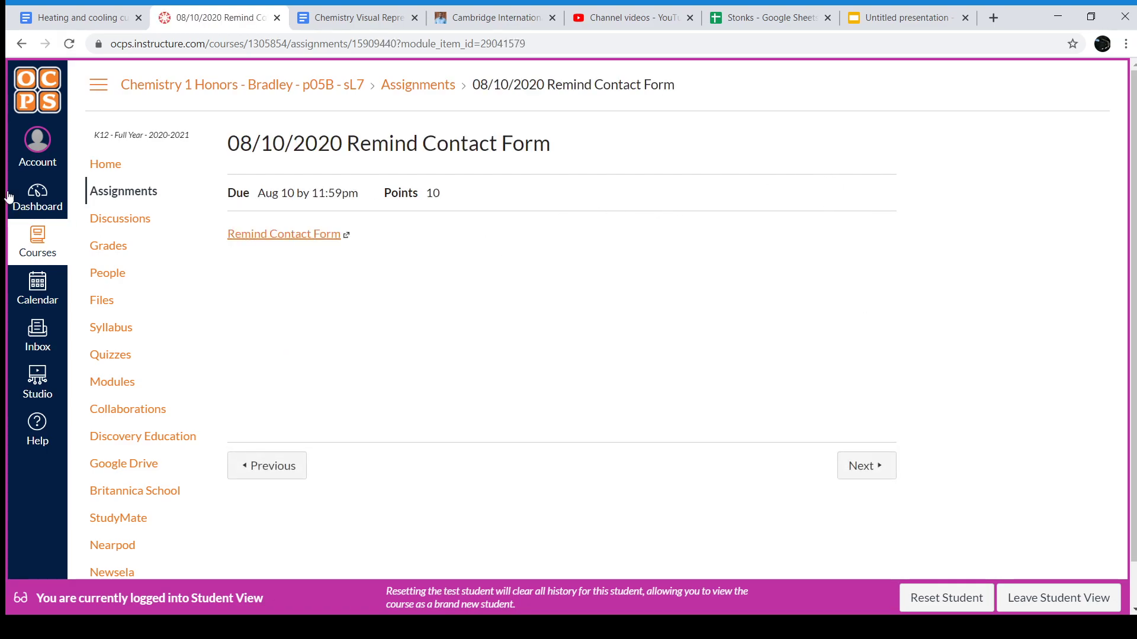
Step: Leave Student View and reopen the Chemistry 1 Honors course from the dashboard as the teacher
left_click(46, 201)
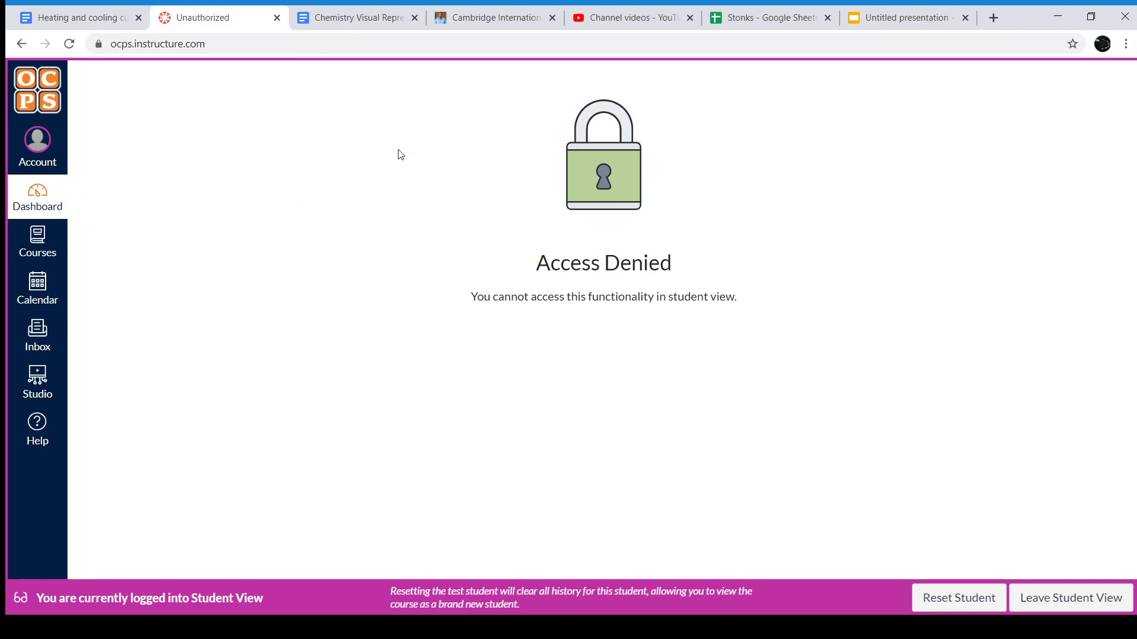
left_click(1037, 602)
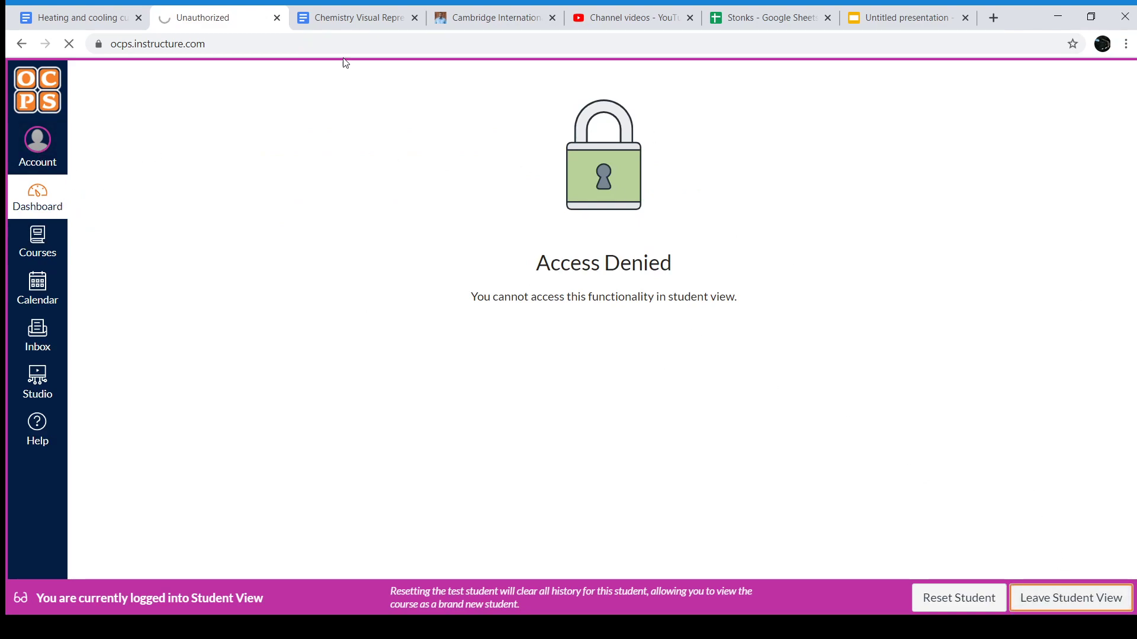
scroll(296, 385, "down", 10)
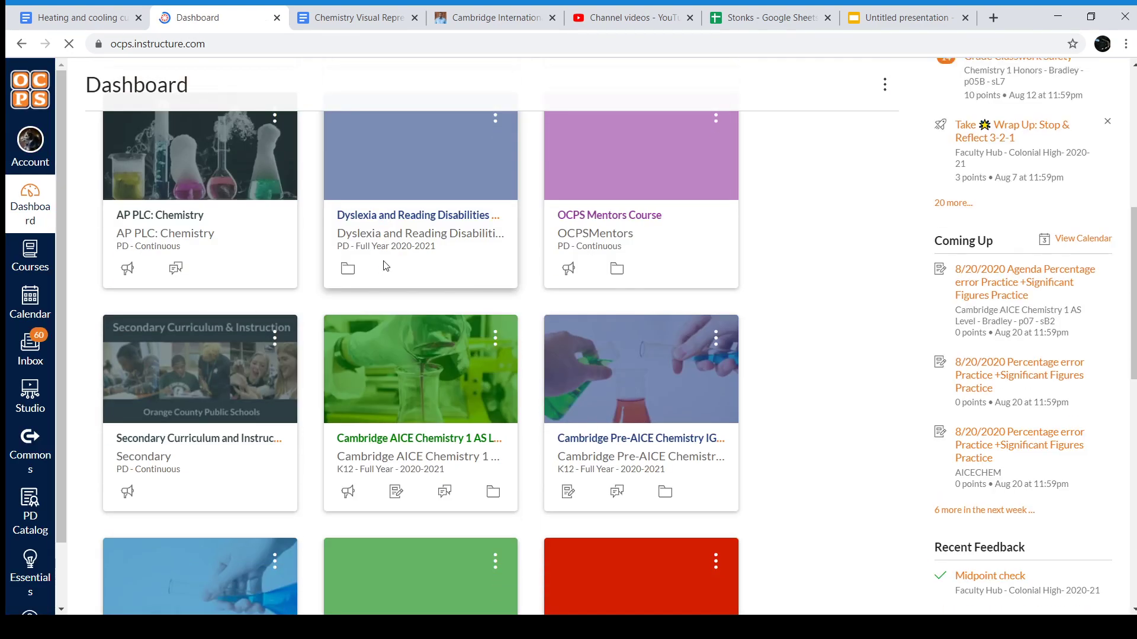
left_click(214, 533)
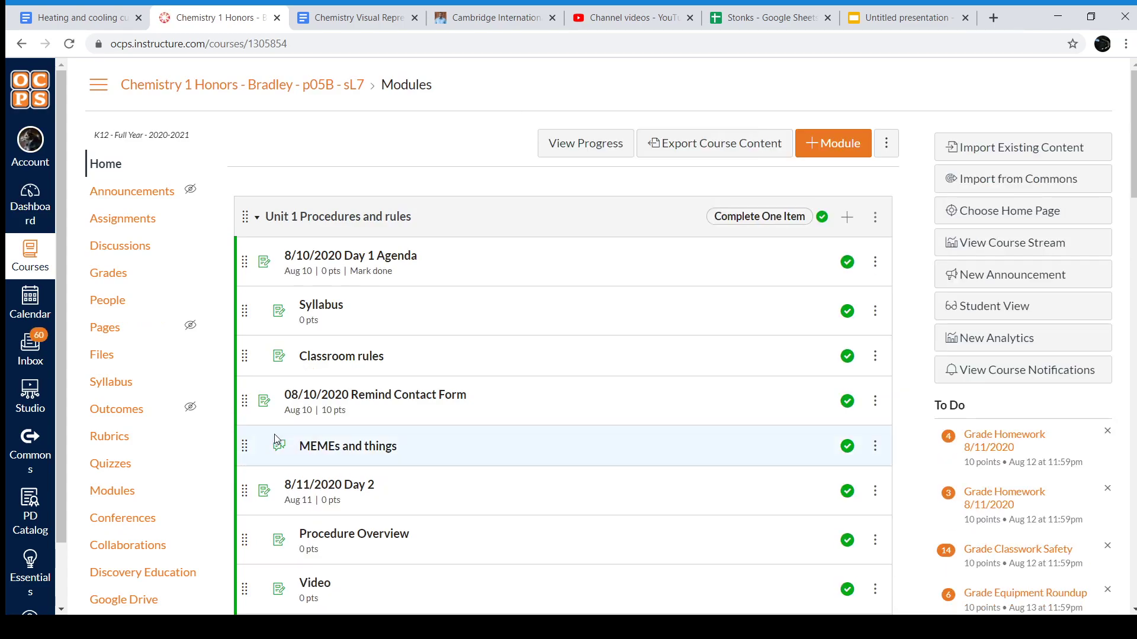
Step: Open the Classwork States of Matter assignment from the Unit 1 Procedures and rules module
scroll(308, 429, "down", 9)
scroll(305, 427, "down", 12)
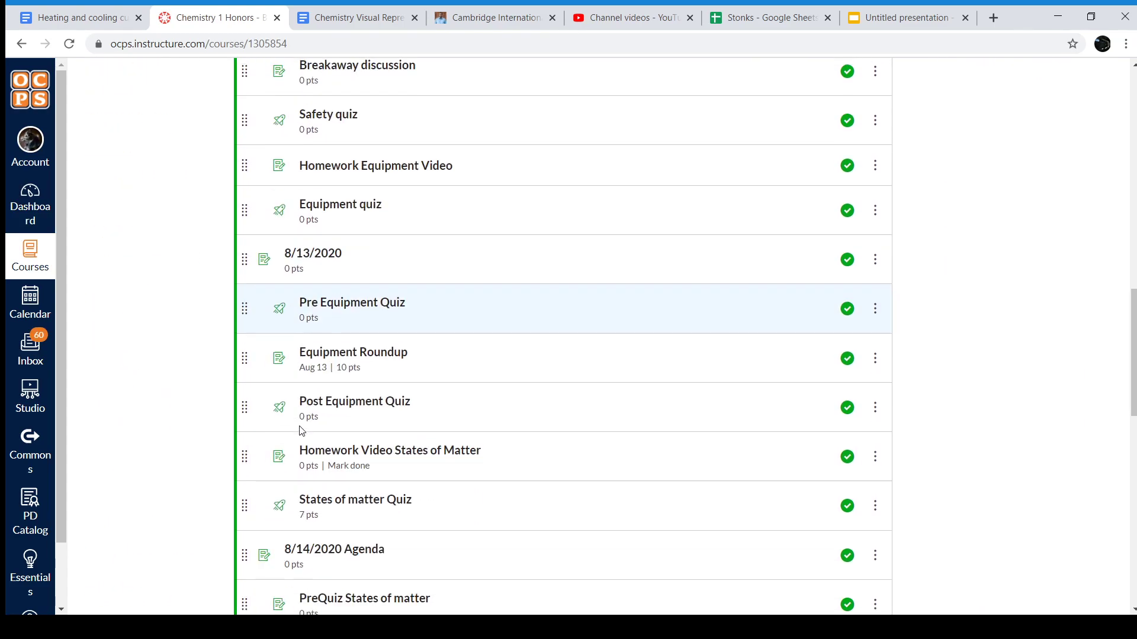
scroll(301, 432, "down", 4)
scroll(297, 433, "up", 3)
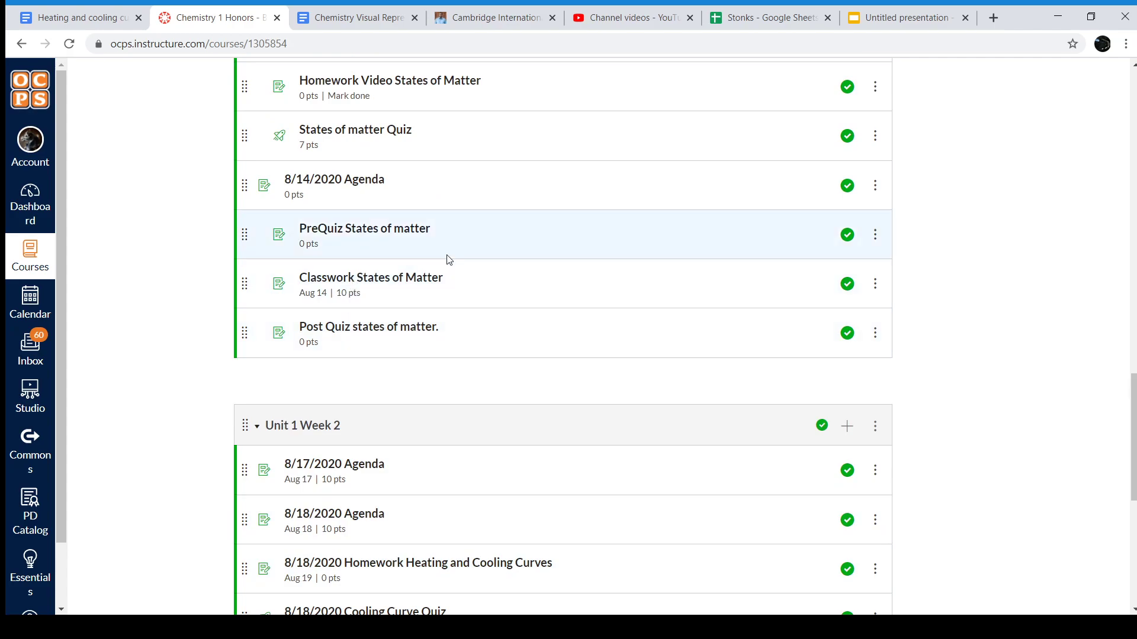
left_click(371, 279)
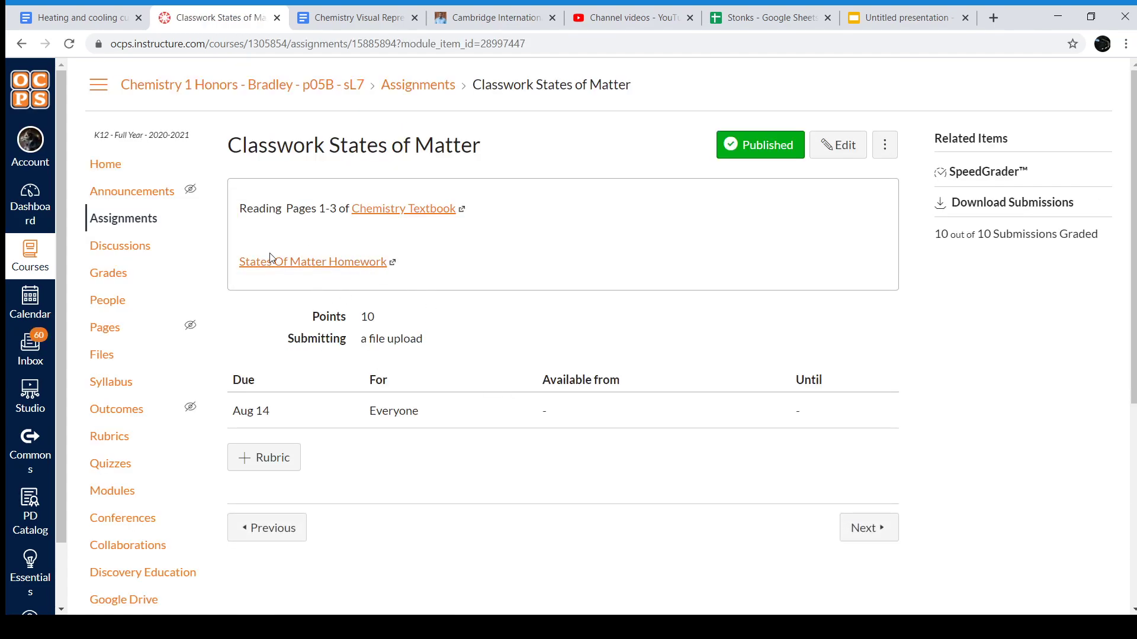
Step: Switch to the Chemistry Visual Representation homework document and examine the states of matter table, ending in the Solid column's Shape cell
left_click(349, 23)
scroll(432, 249, "down", 5)
scroll(468, 245, "up", 3)
scroll(616, 362, "down", 3)
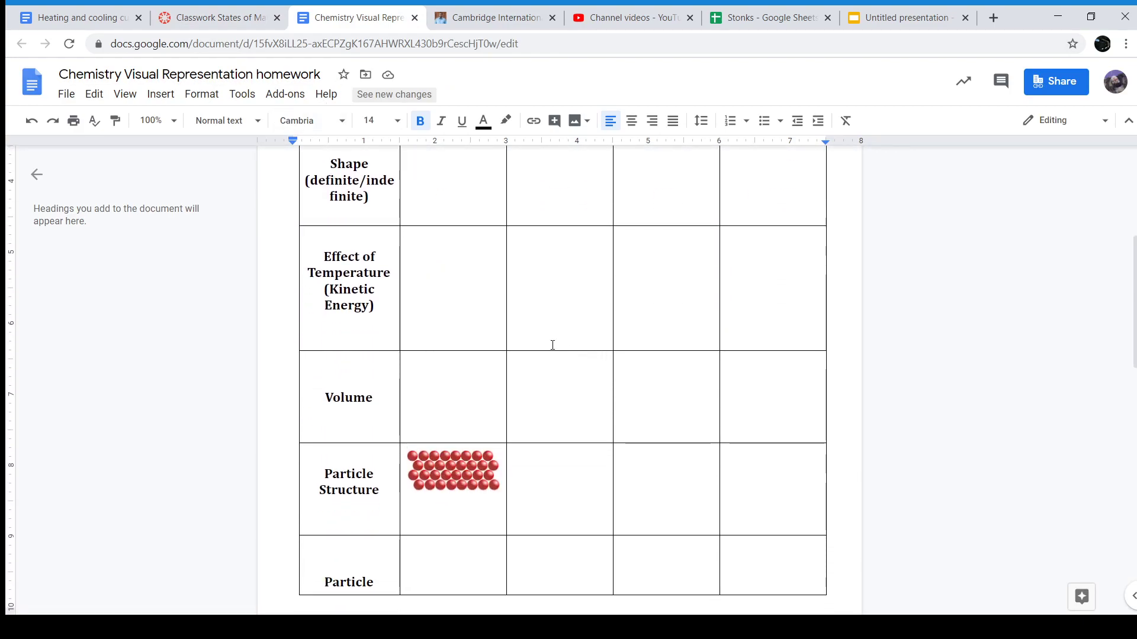
scroll(453, 344, "down", 4)
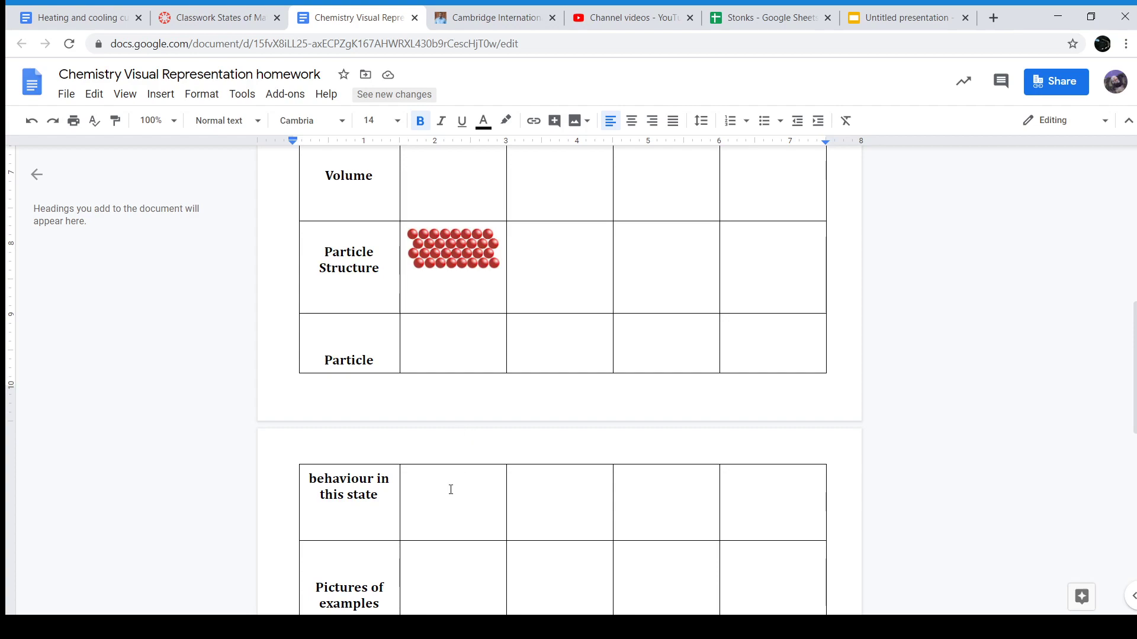
scroll(427, 526, "down", 4)
scroll(421, 371, "up", 3)
scroll(421, 372, "up", 6)
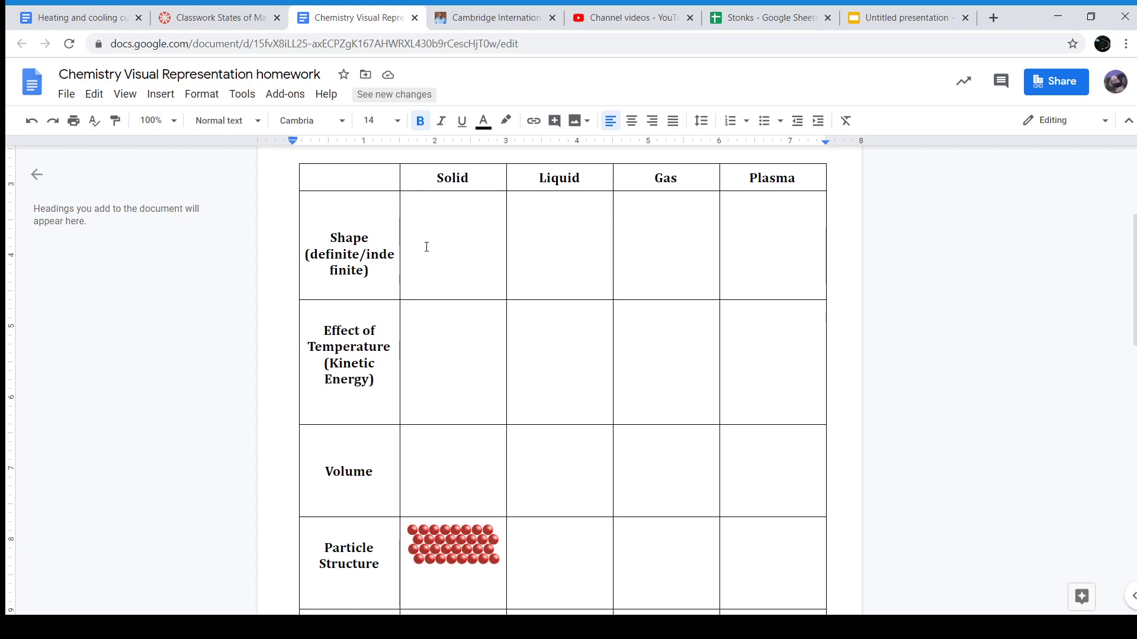
left_click(431, 243)
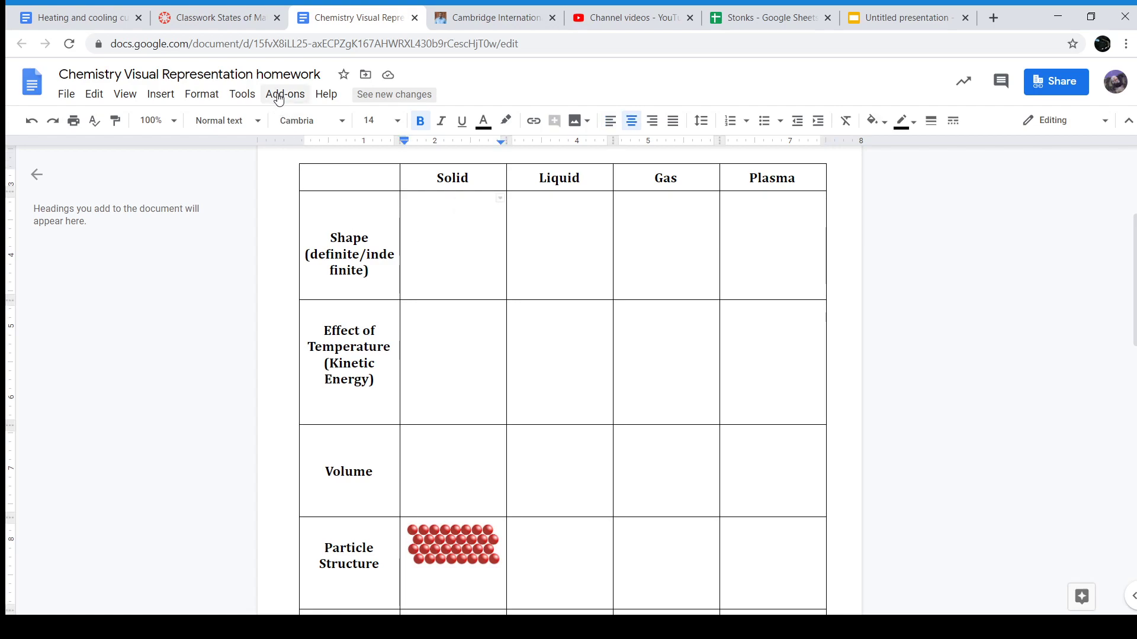
Step: Return to the Classwork States of Matter assignment in Canvas and step back through the preceding module items to the States of matter Quiz
left_click(220, 19)
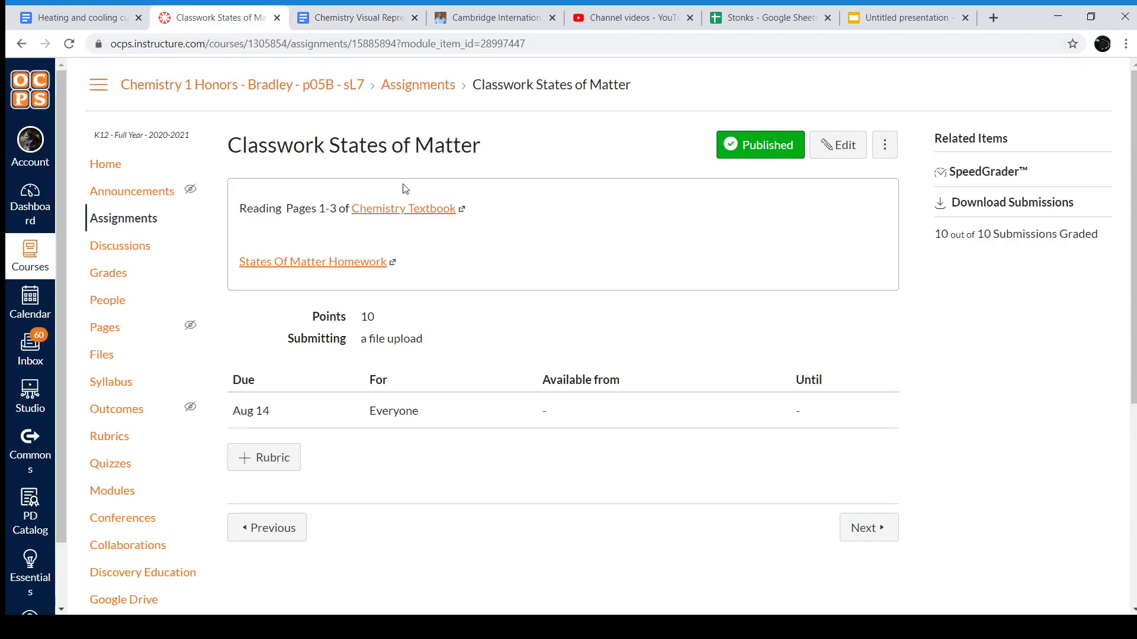
left_click_drag(343, 210, 491, 224)
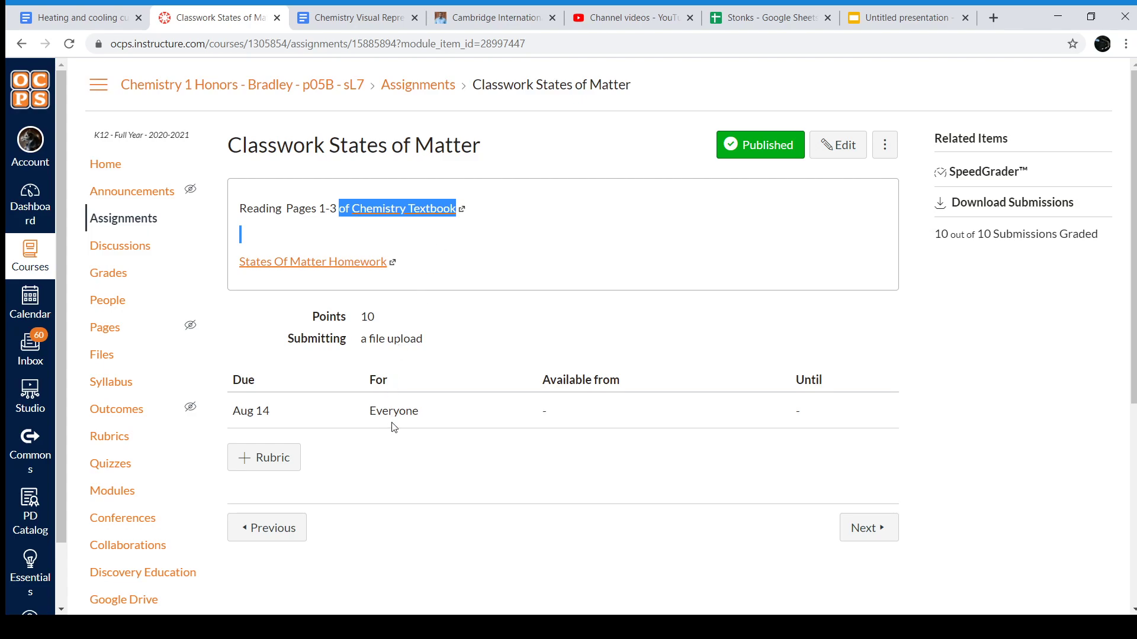
left_click(273, 529)
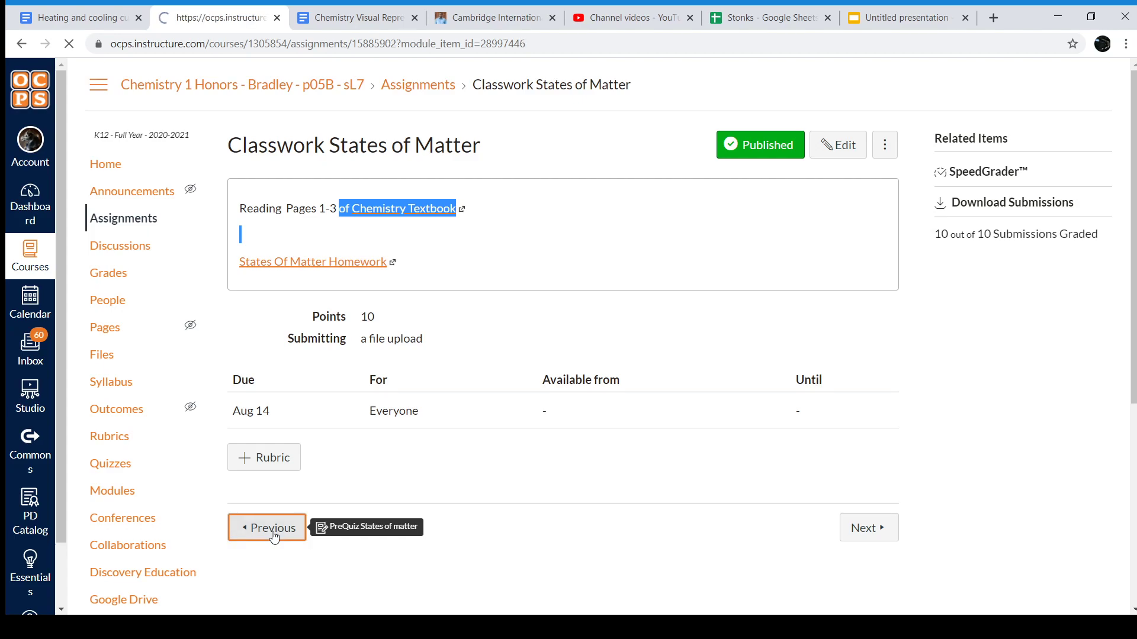
left_click(267, 506)
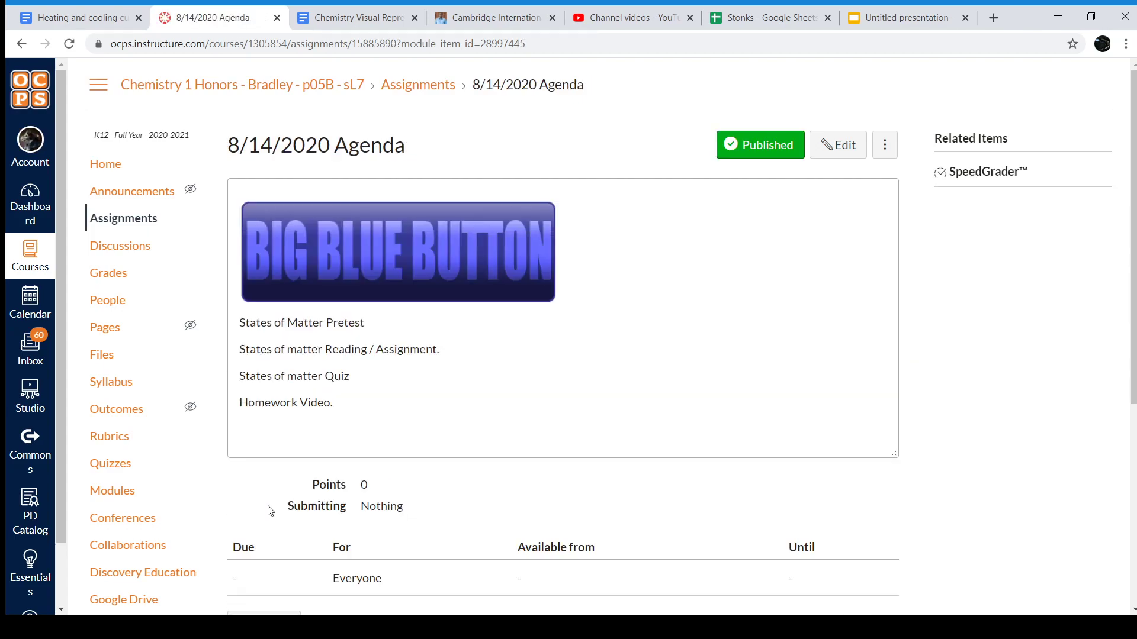
scroll(277, 503, "down", 3)
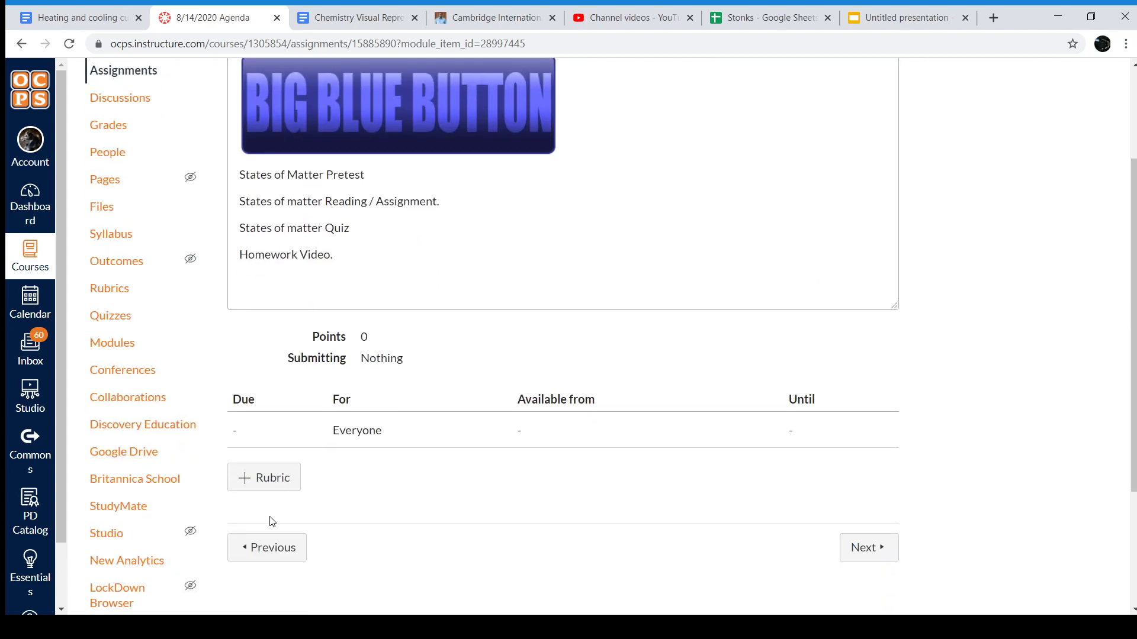
left_click(264, 547)
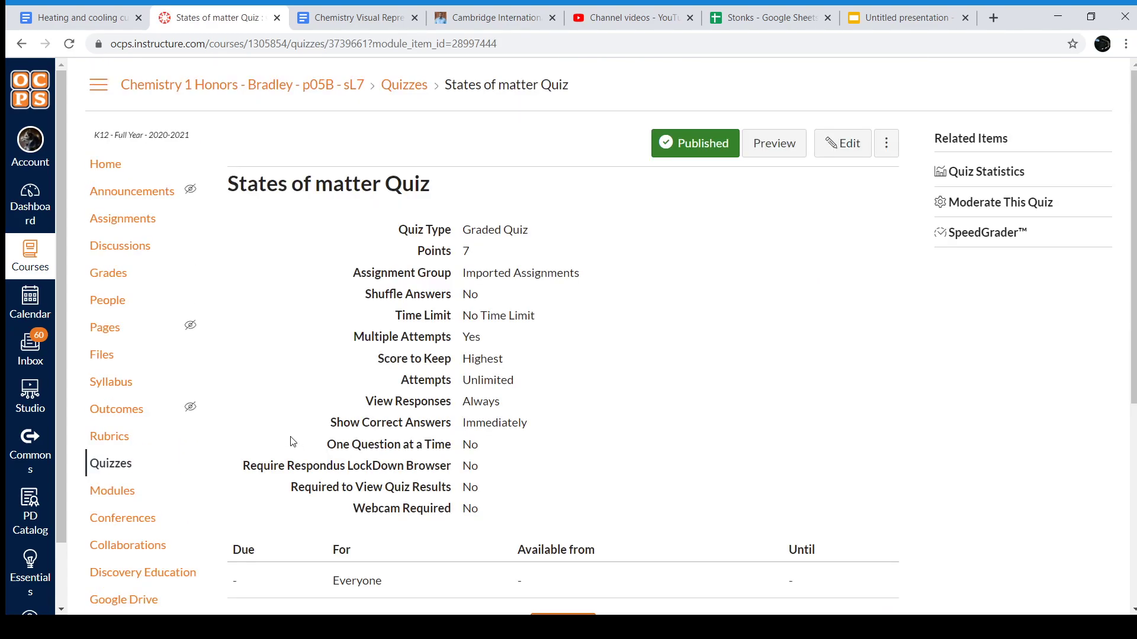
Step: Go back one module item to Homework Video States of Matter, highlight its title's topic, and briefly play and pause the Matter Lecture video
scroll(323, 556, "down", 5)
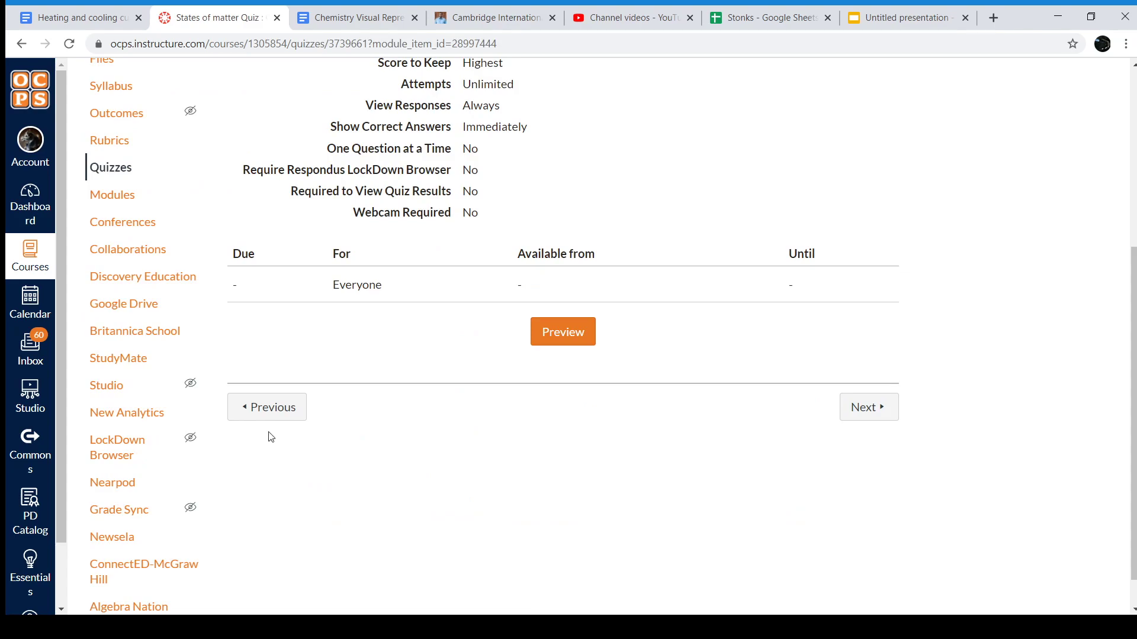
left_click(266, 415)
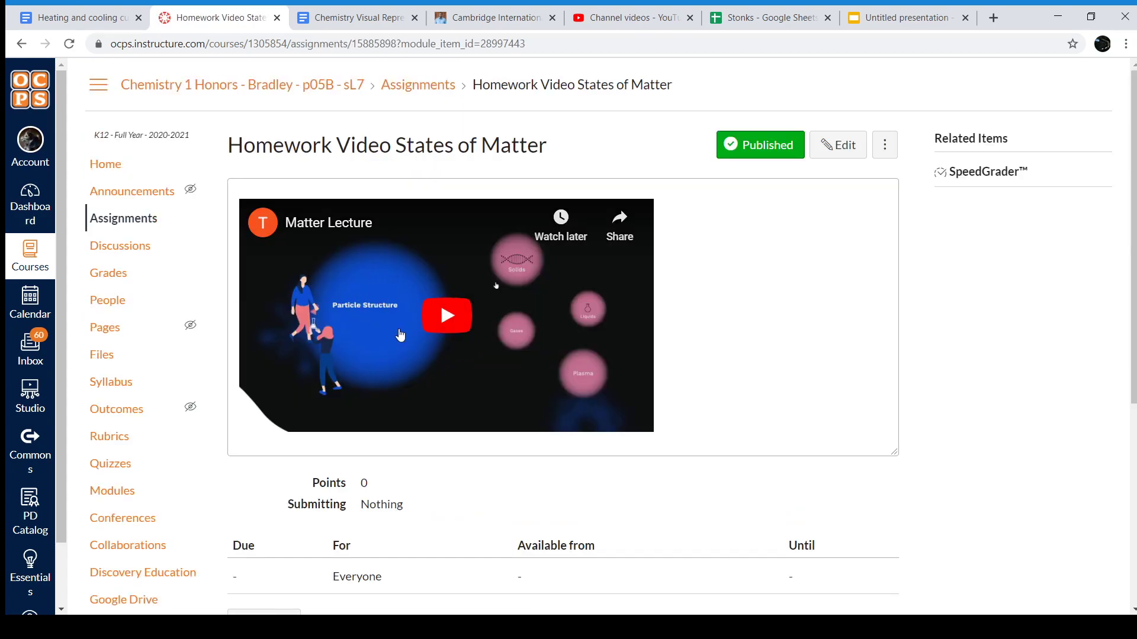
left_click_drag(396, 145, 556, 155)
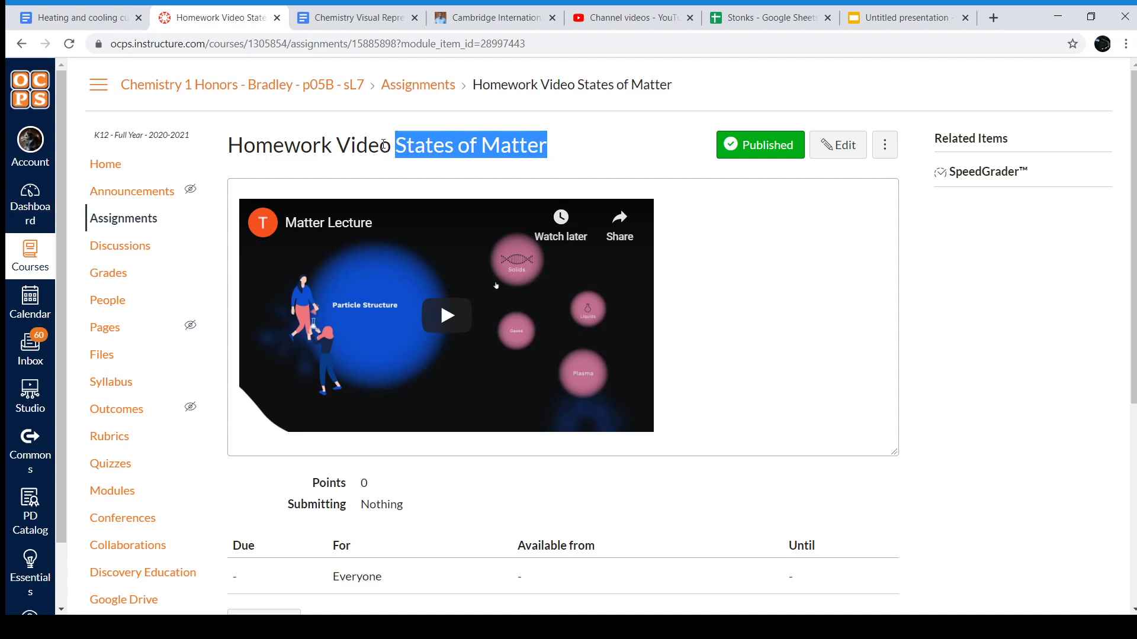
left_click(401, 146)
left_click_drag(389, 147, 552, 155)
left_click(441, 305)
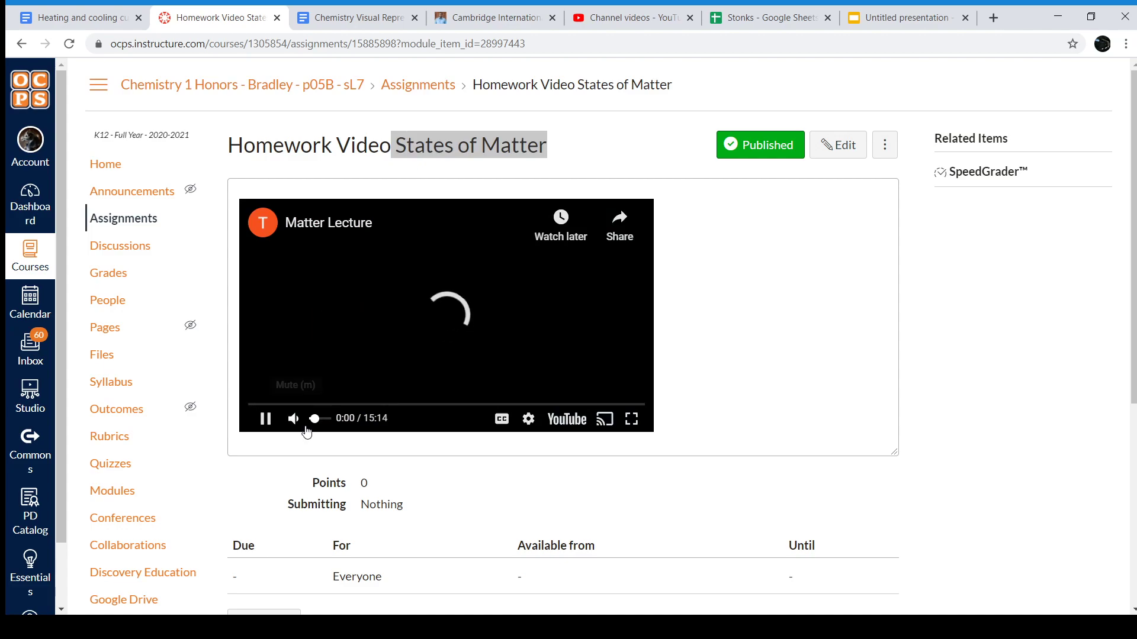
left_click(266, 419)
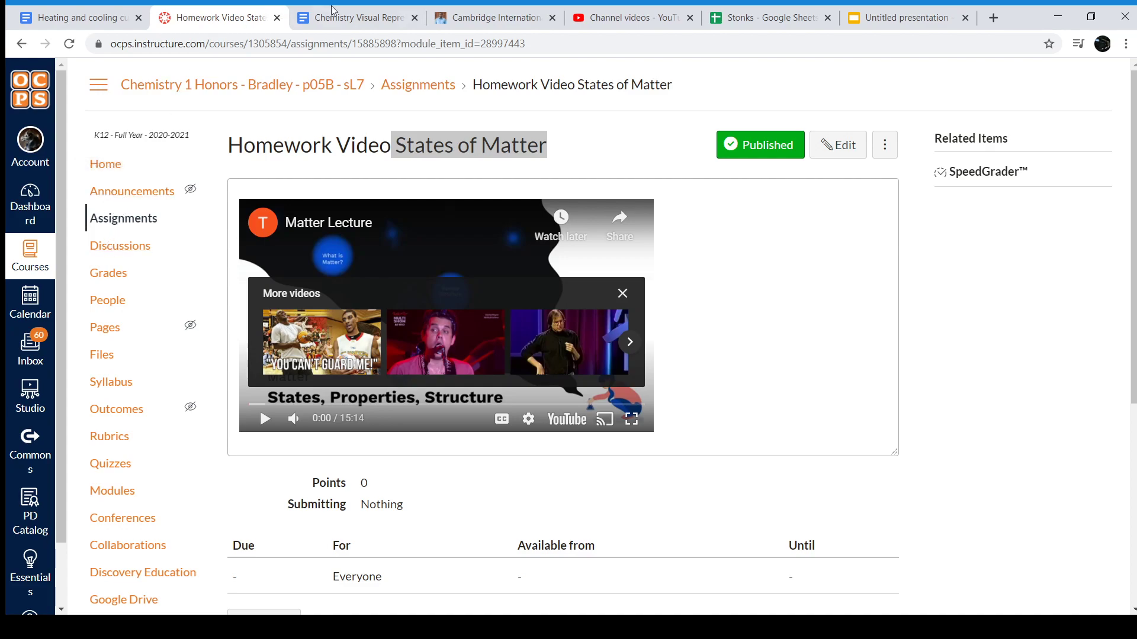
Step: Return to the Chemistry 1 Honors course home page and enter Student View
left_click(120, 166)
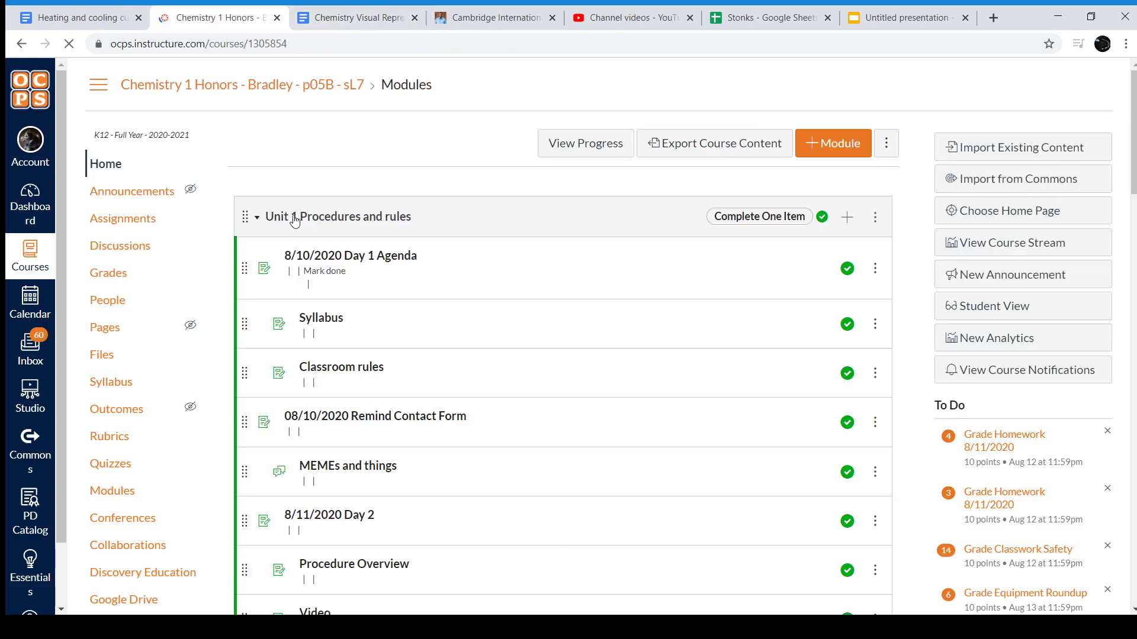
scroll(524, 340, "down", 5)
scroll(482, 323, "up", 1)
scroll(481, 322, "up", 4)
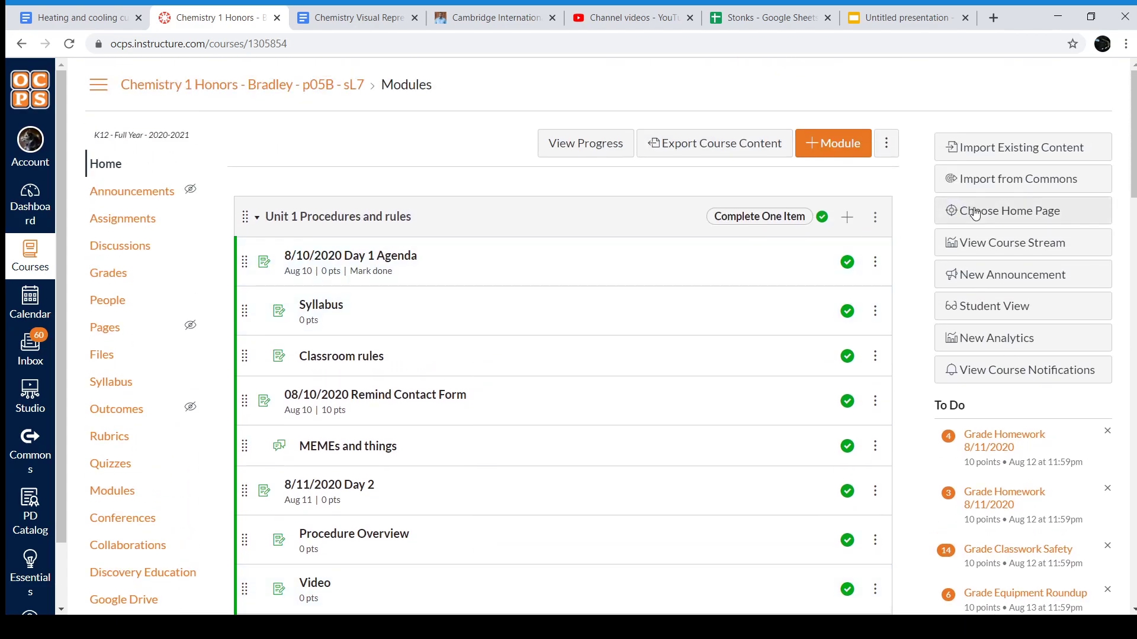
left_click(981, 311)
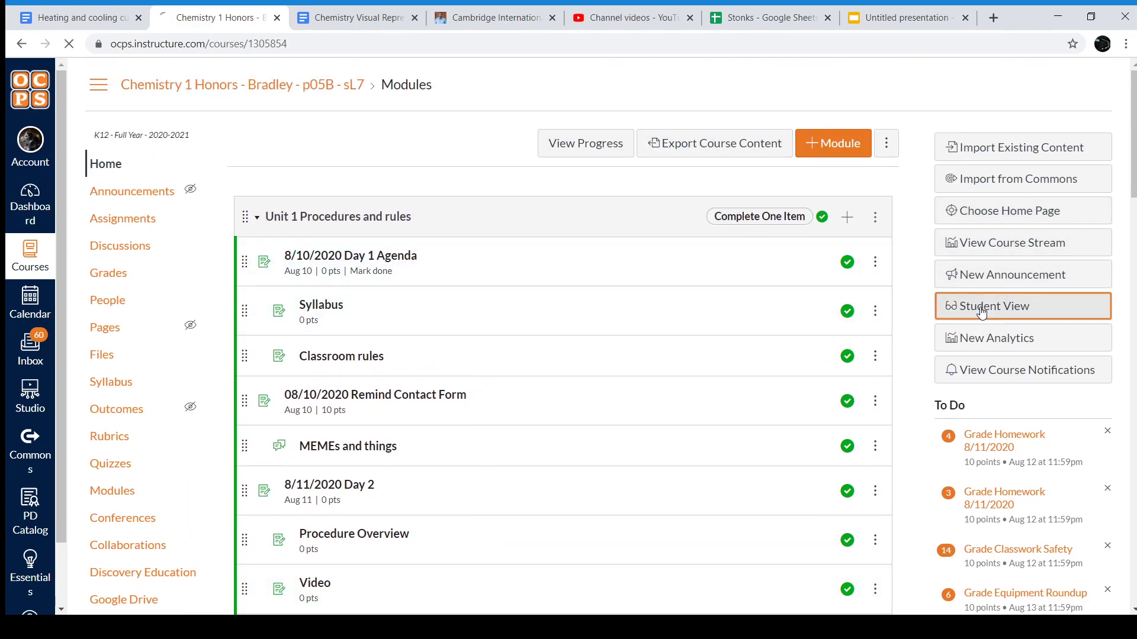
Step: Open the Classwork States of Matter assignment as a student and switch to the Chemistry Visual Representation homework document
scroll(407, 204, "down", 1)
scroll(407, 203, "down", 20)
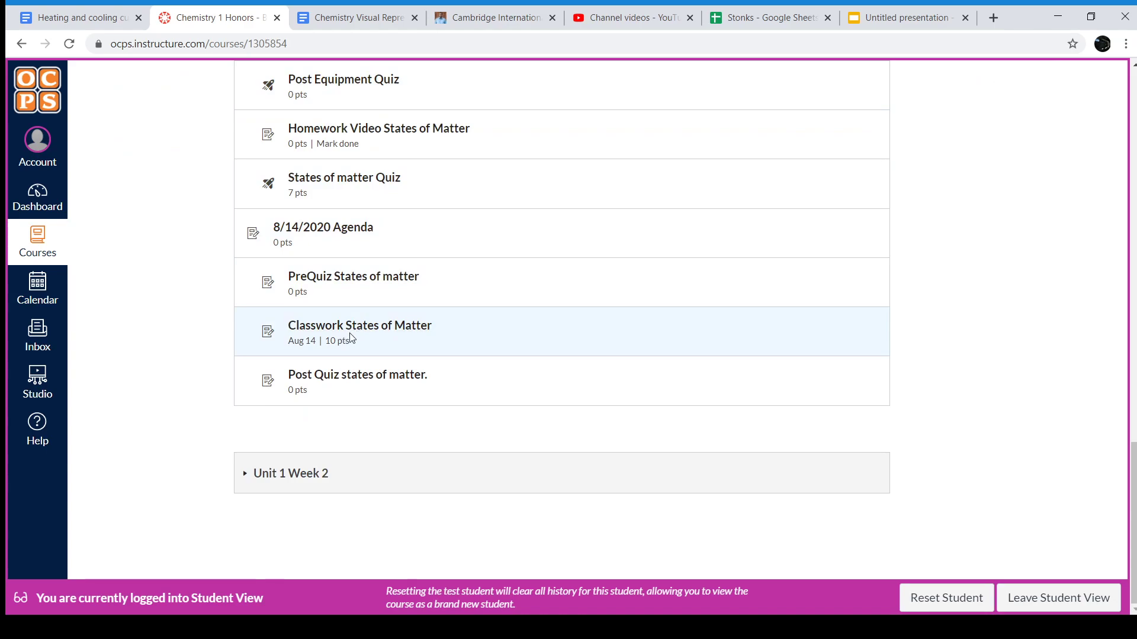
left_click(355, 329)
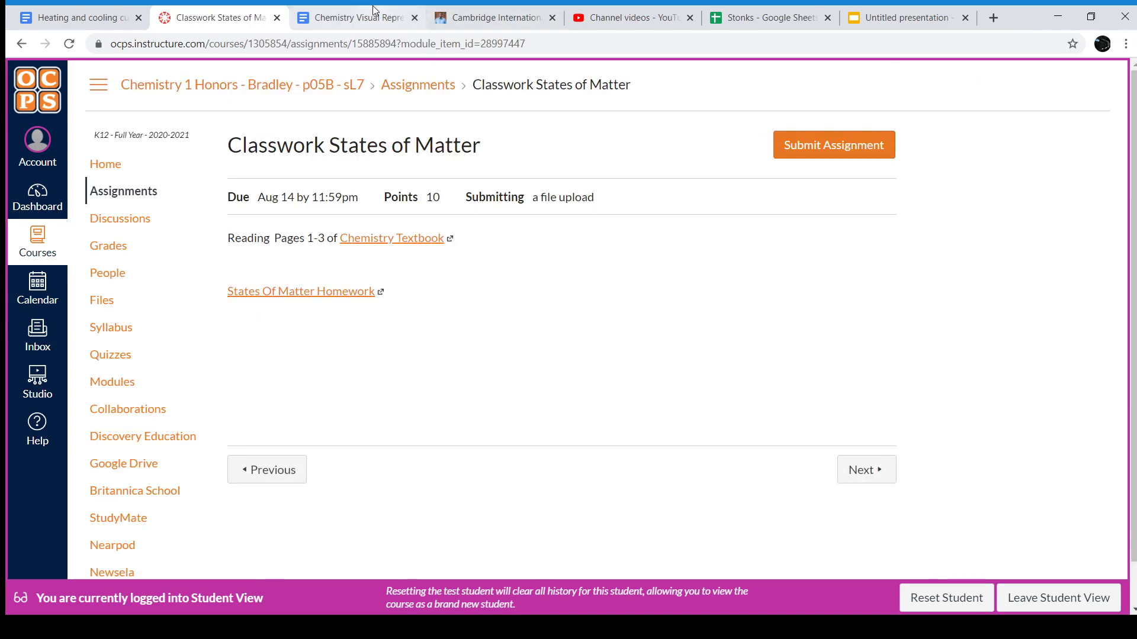
left_click(355, 18)
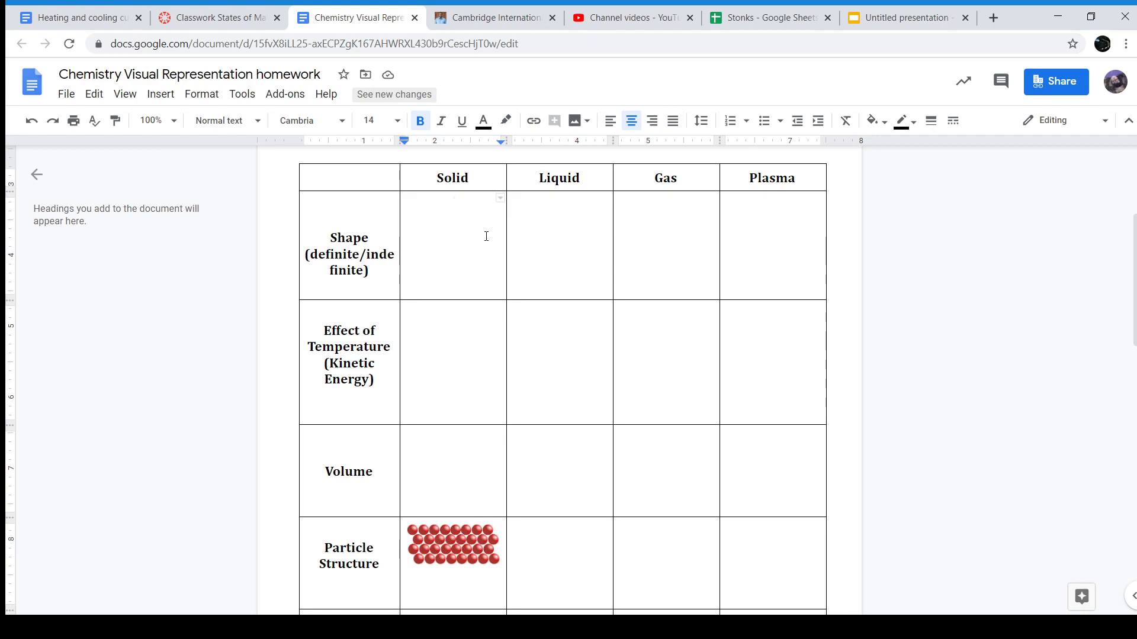
type("g")
left_click(591, 238)
left_click(461, 208)
key("BackSpace")
Step: Make a copy of the homework document, naming it with the owner's surname followed by "copy"
left_click(66, 95)
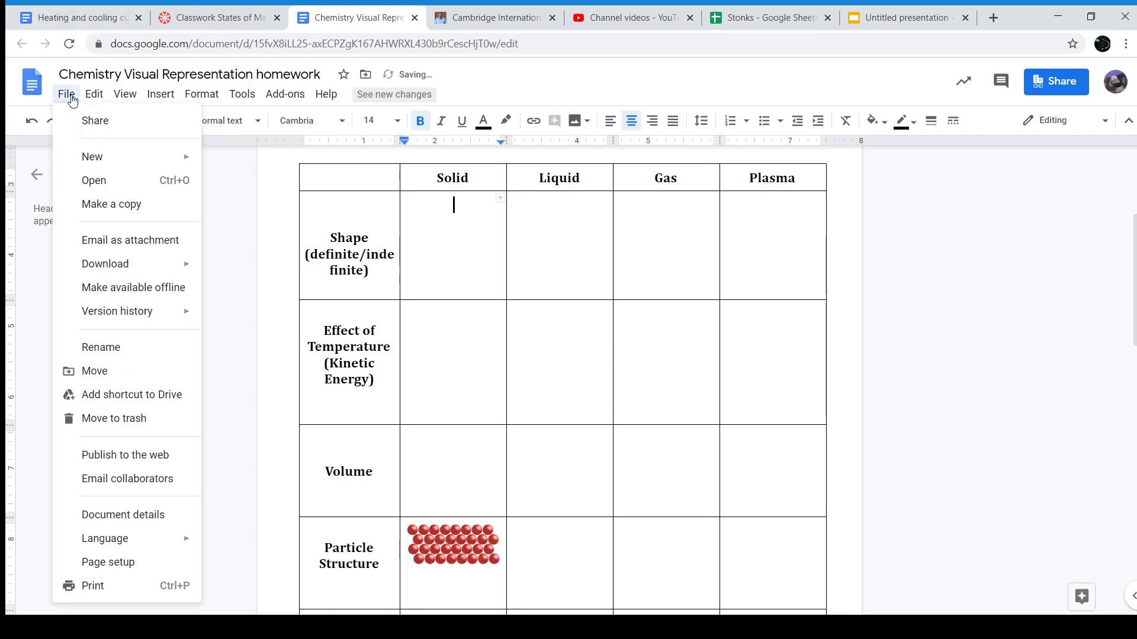
left_click(127, 205)
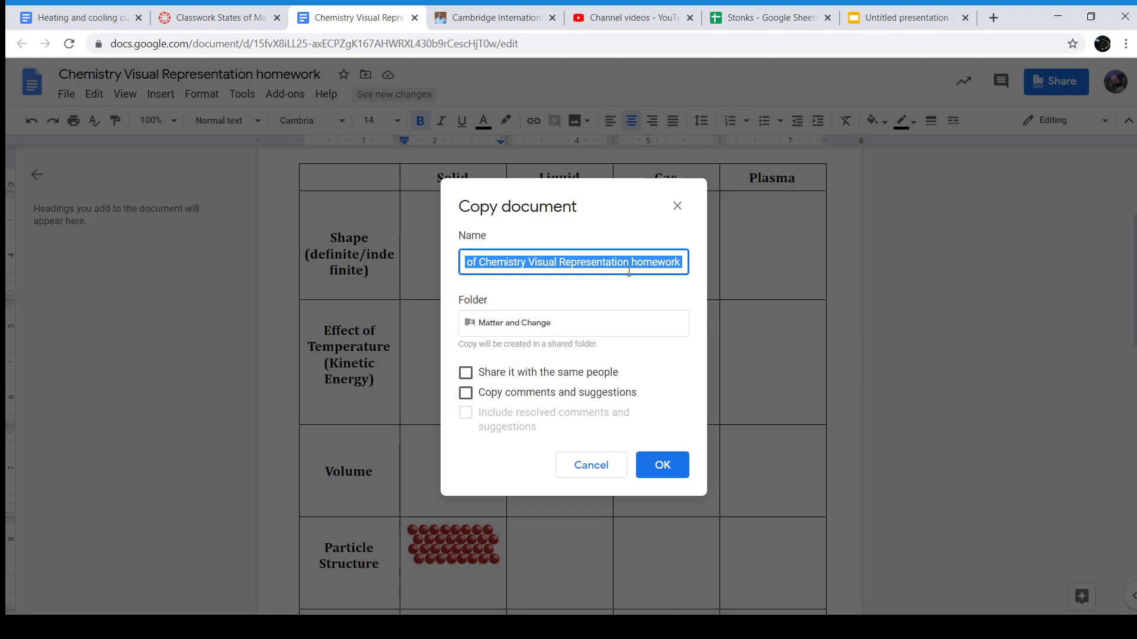
type("BR")
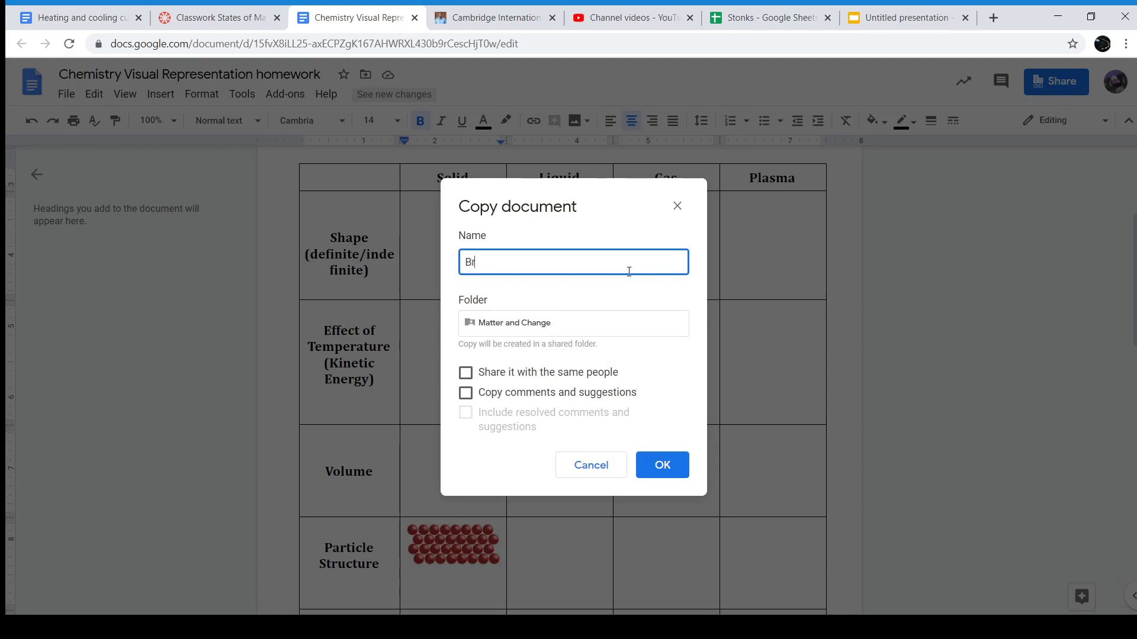
type("adley copy")
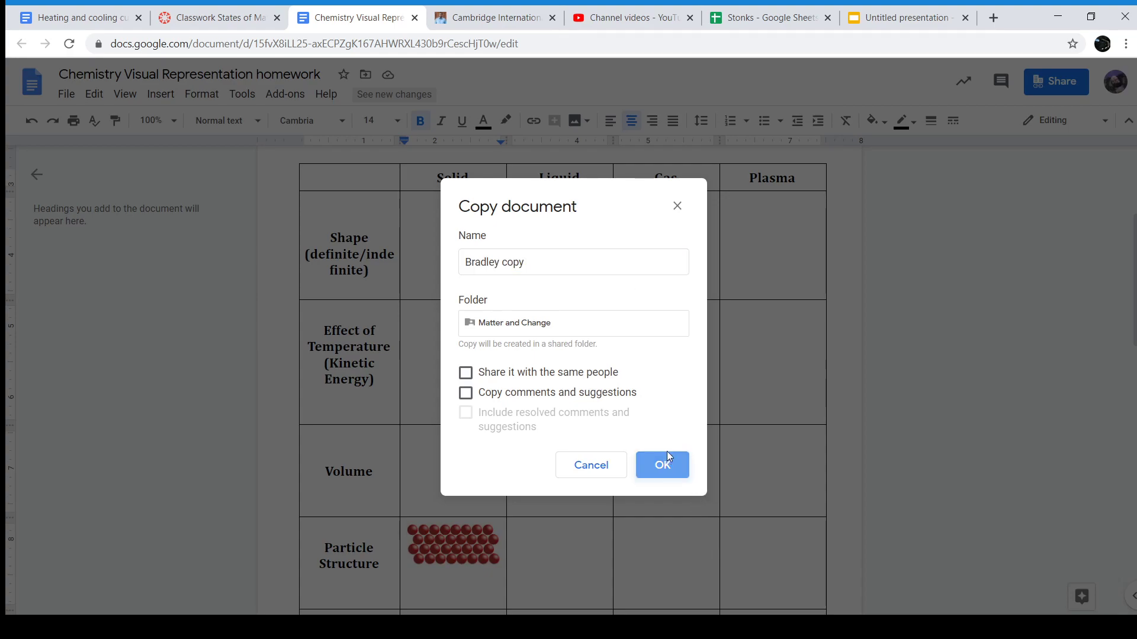
left_click(664, 465)
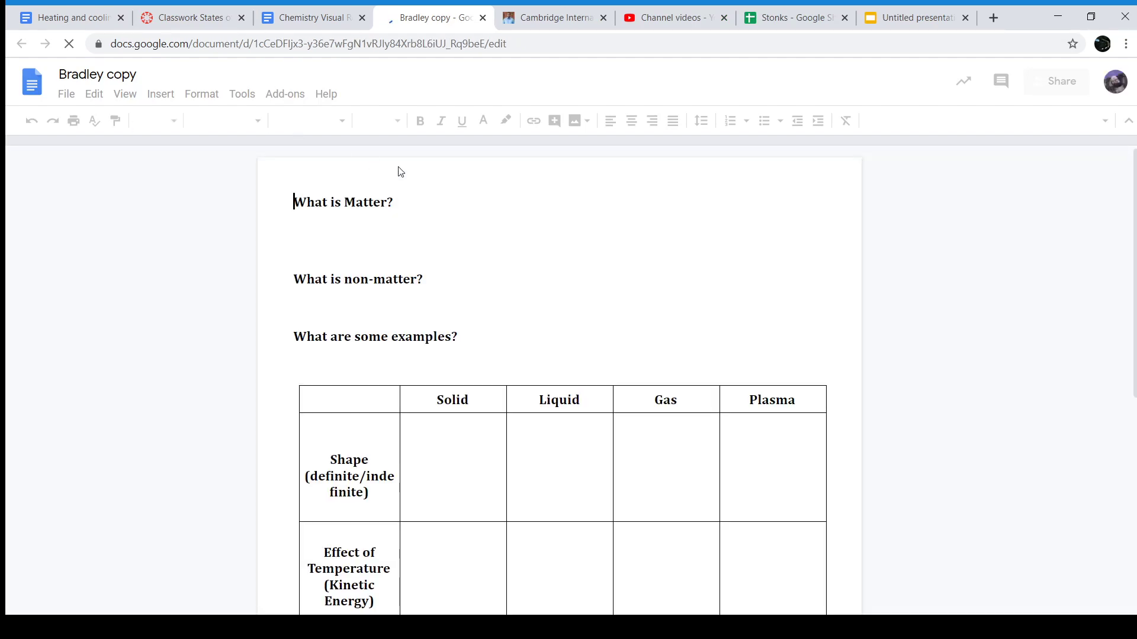
Step: In the copy, answer "What is Matter?" with "Cheeseburgers" and "What is non-matter?" with "Not Cheeseburgers"
left_click(453, 216)
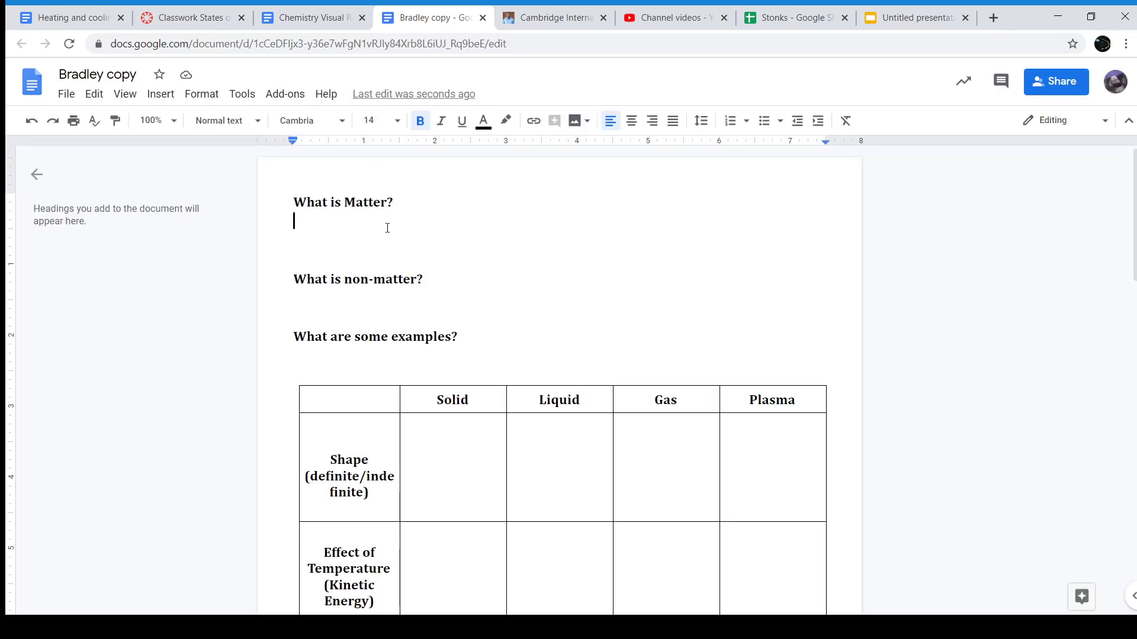
type("Ch")
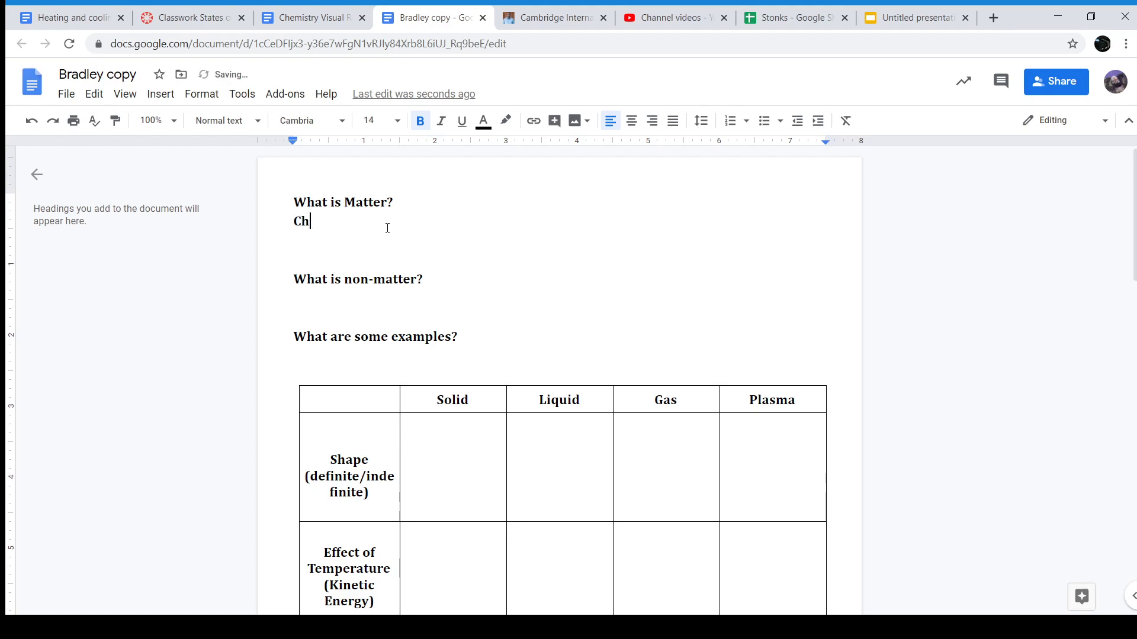
type("eeseburgers")
left_click(451, 313)
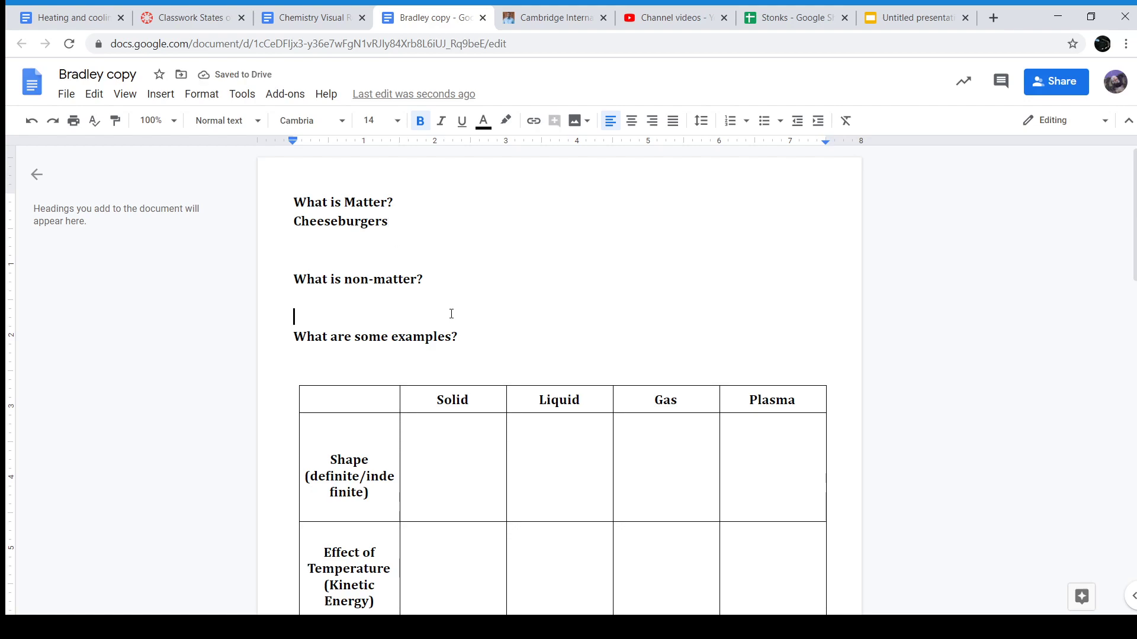
type("Not ")
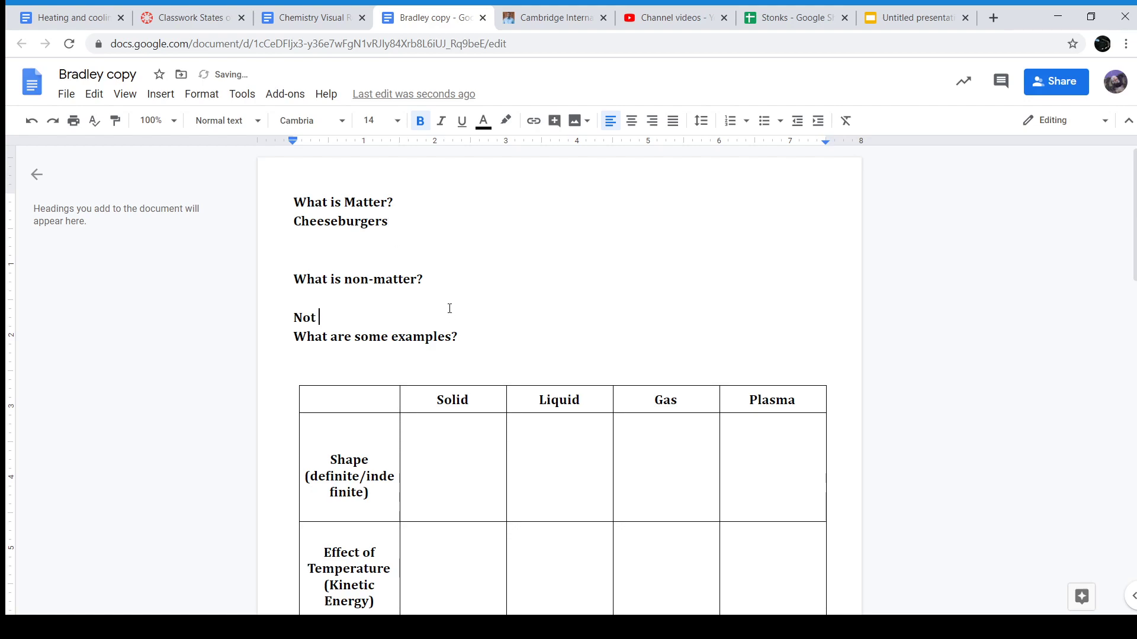
type("Cheesebue")
type("gers")
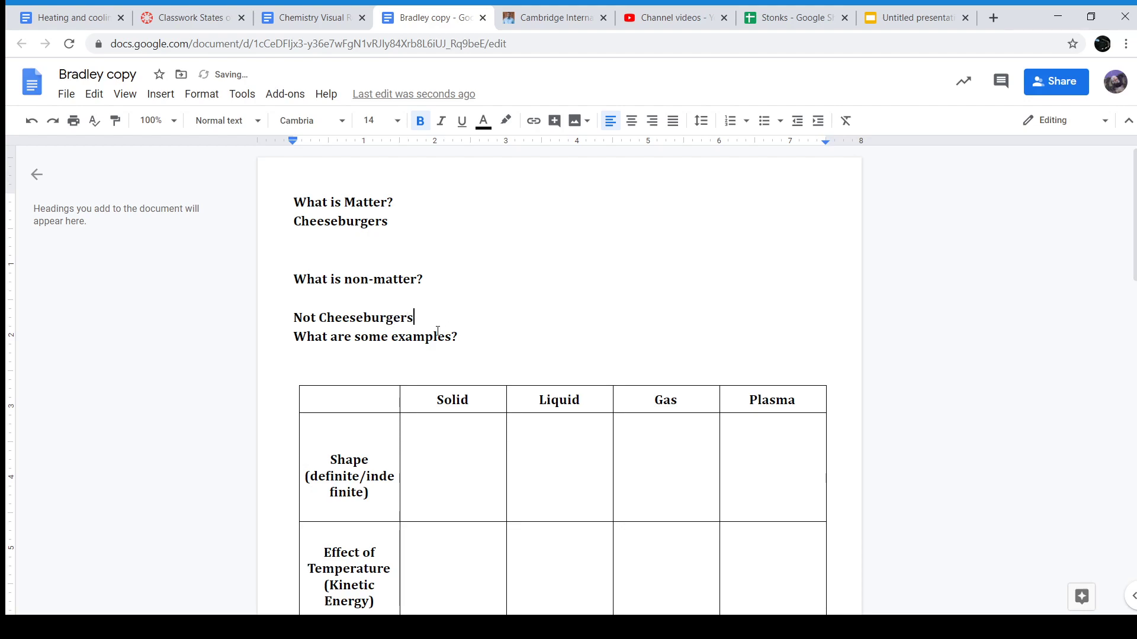
Step: Left-align the line below "What are some examples?" and enter "Bacon Cheeseburgers" as the answer
key("ctrl+shift+e")
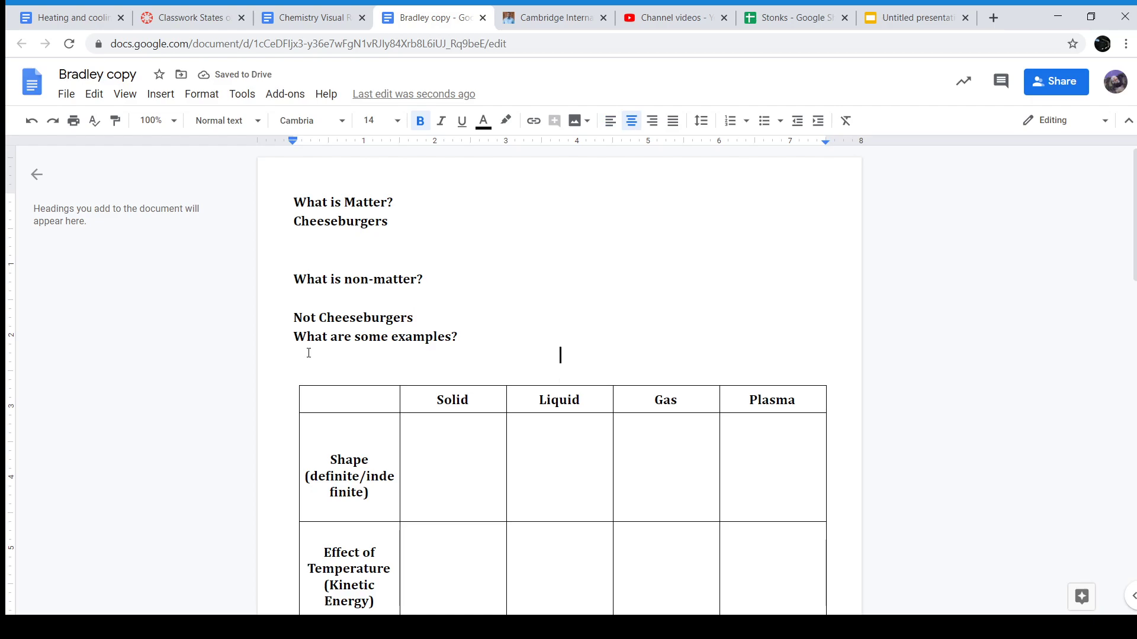
key("ctrl+shift+l")
type("Bacon Cheeseburgers")
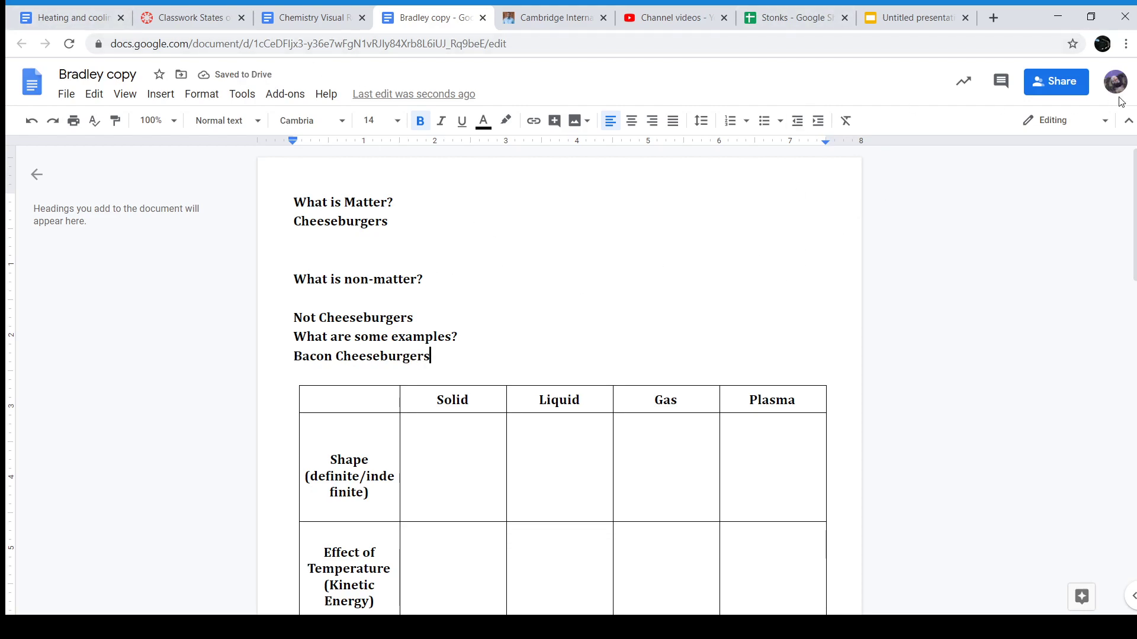
Step: Return to the Classwork States of Matter assignment in Canvas and open its submission form
left_click(313, 18)
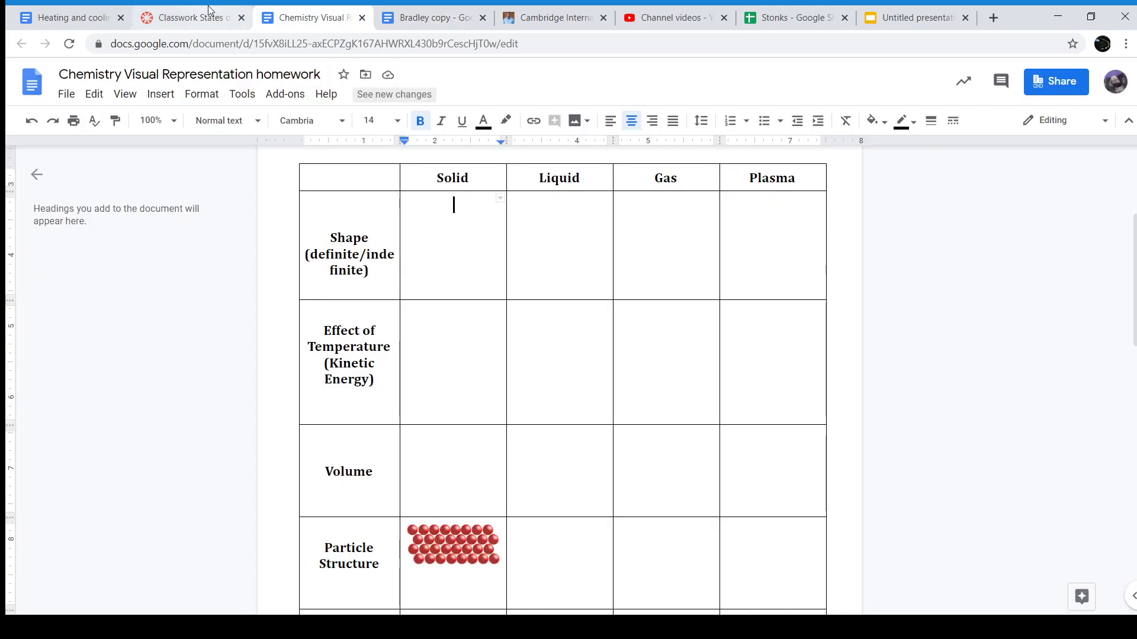
left_click(190, 18)
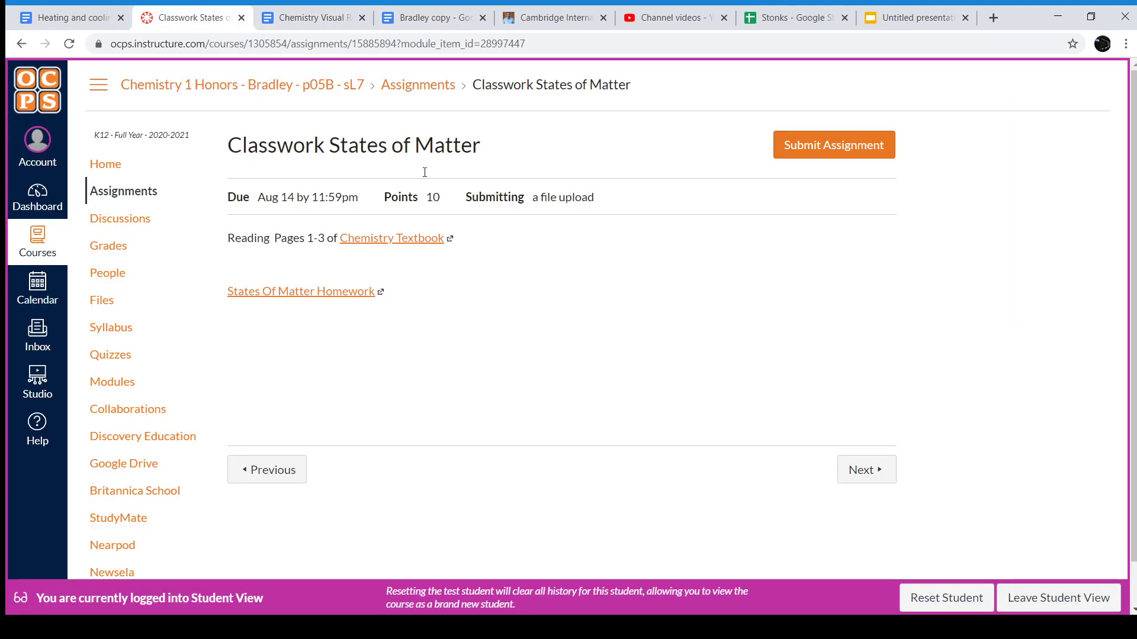
left_click(833, 150)
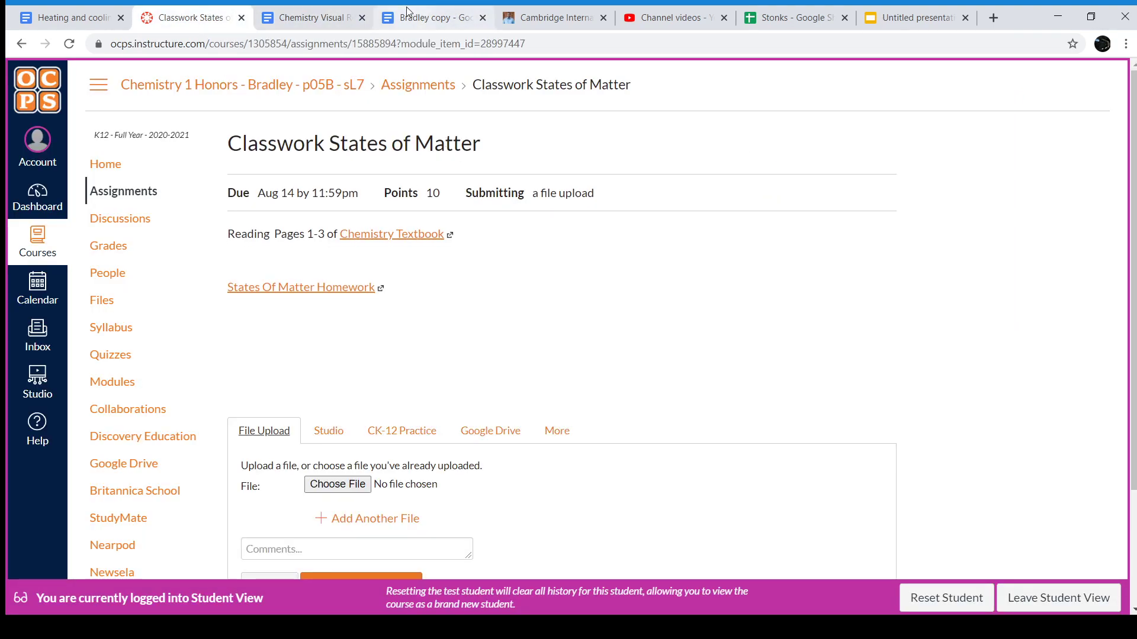
scroll(637, 222, "down", 1)
scroll(637, 222, "down", 1)
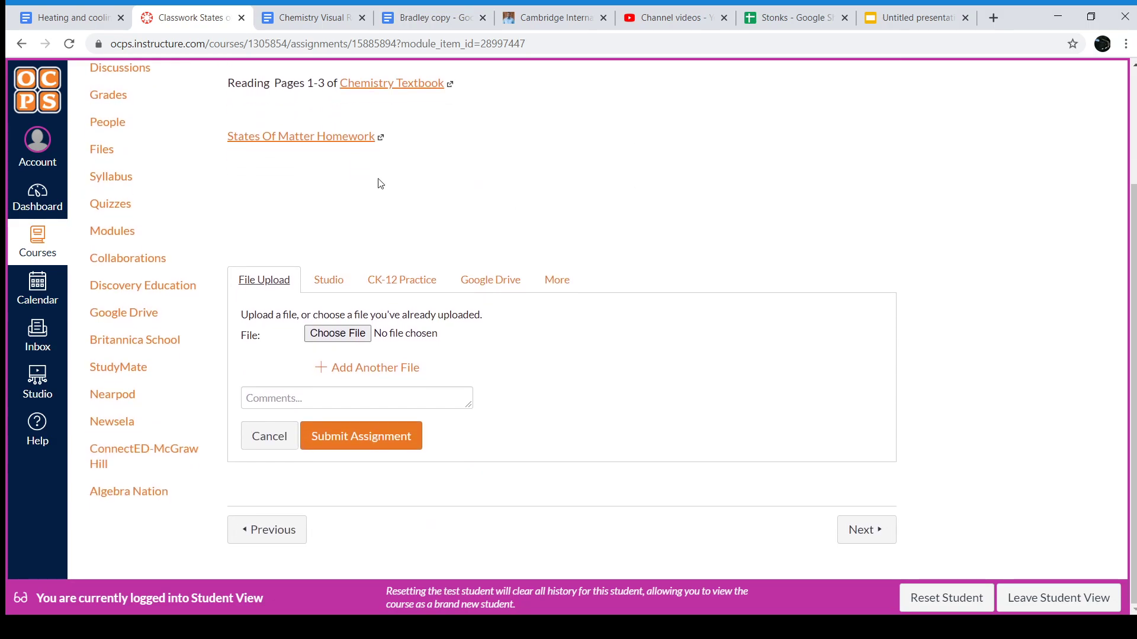
Step: Look through the Google Drive, CK-12 Practice and Studio submission options, ending on File Upload
left_click(501, 282)
scroll(542, 218, "down", 3)
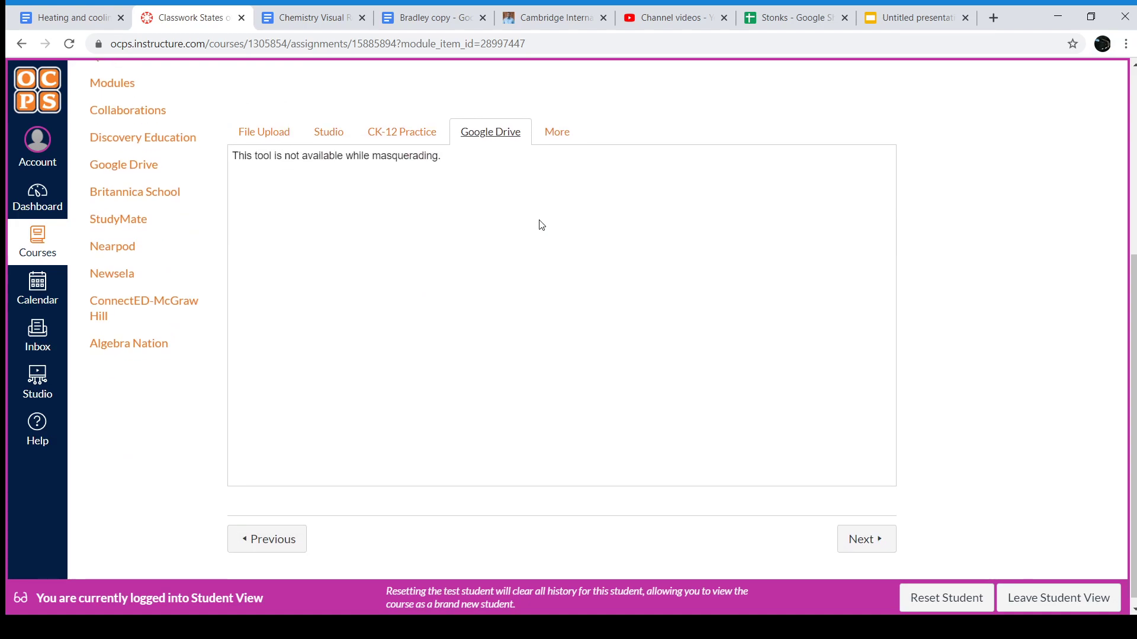
left_click(399, 133)
left_click(329, 133)
left_click(265, 141)
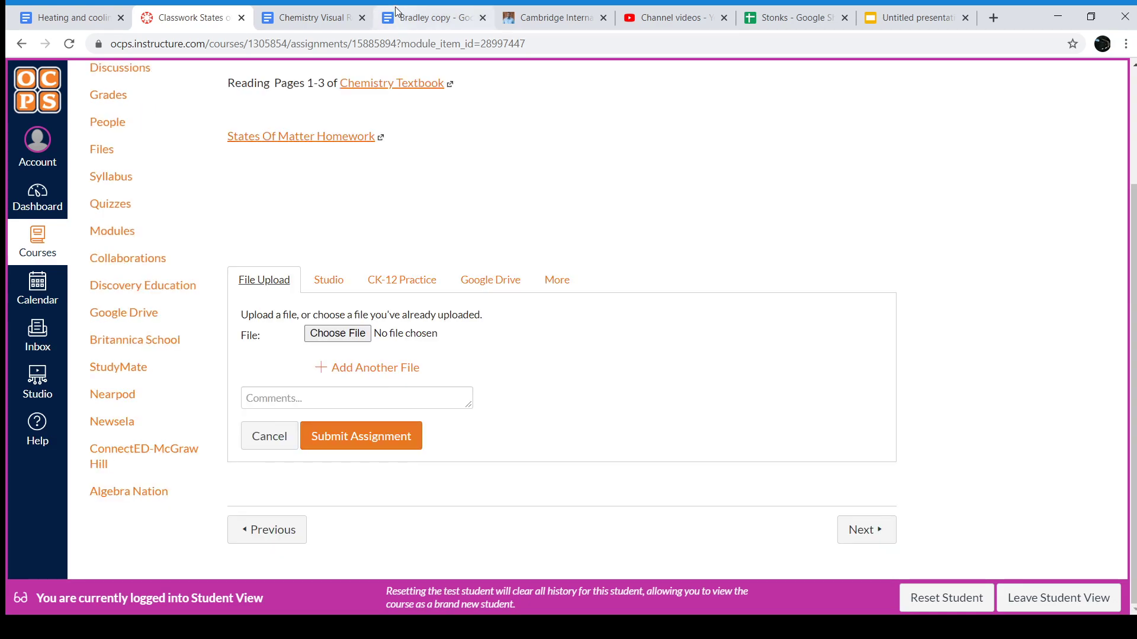
left_click(488, 281)
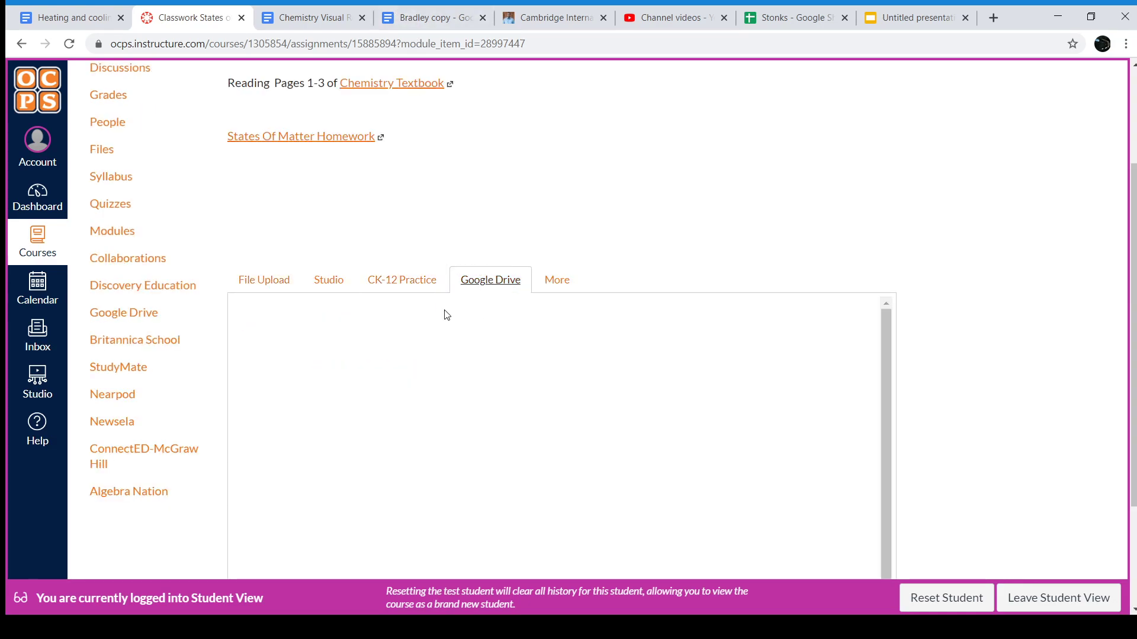
scroll(974, 348, "down", 3)
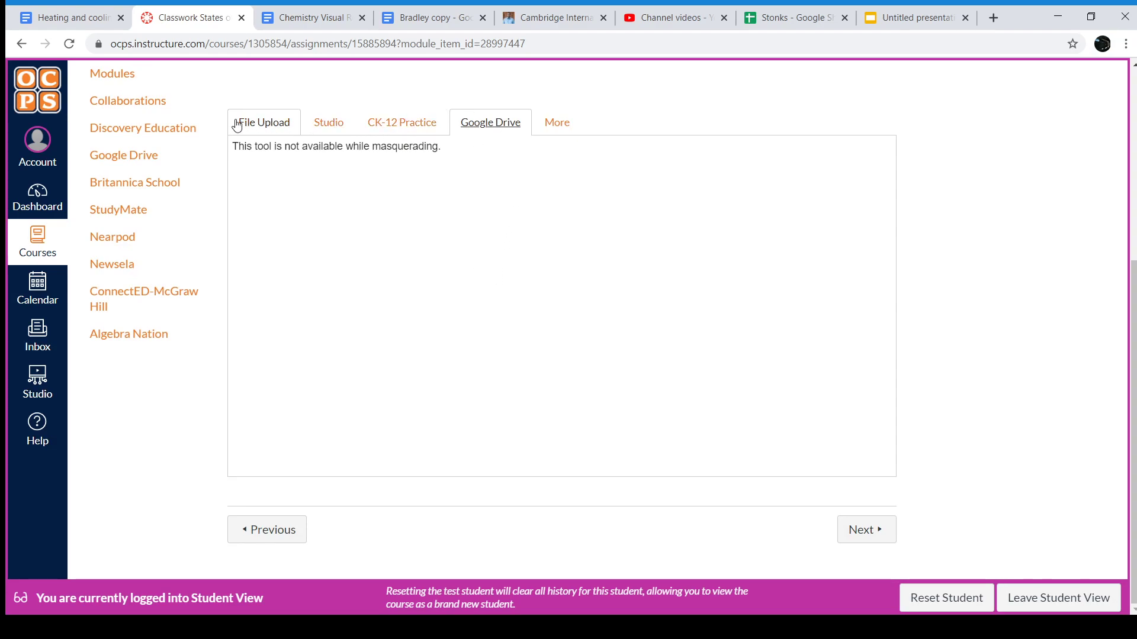
left_click(261, 121)
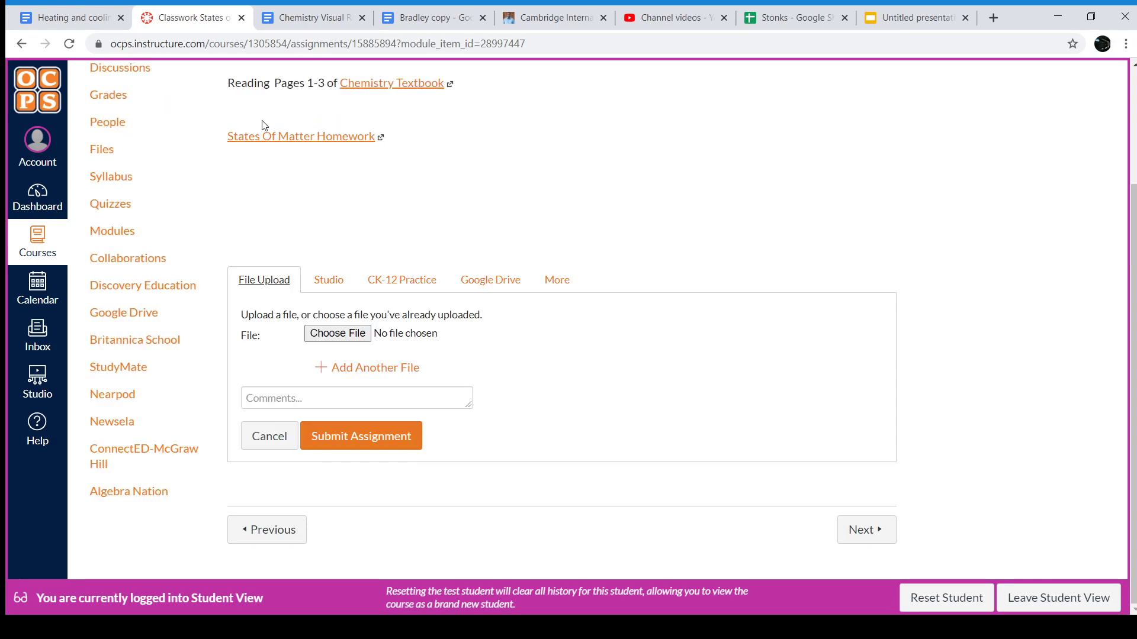
Step: Switch to the filled-in homework copy in Google Docs and download it as a Microsoft Word (.docx) file
left_click(425, 18)
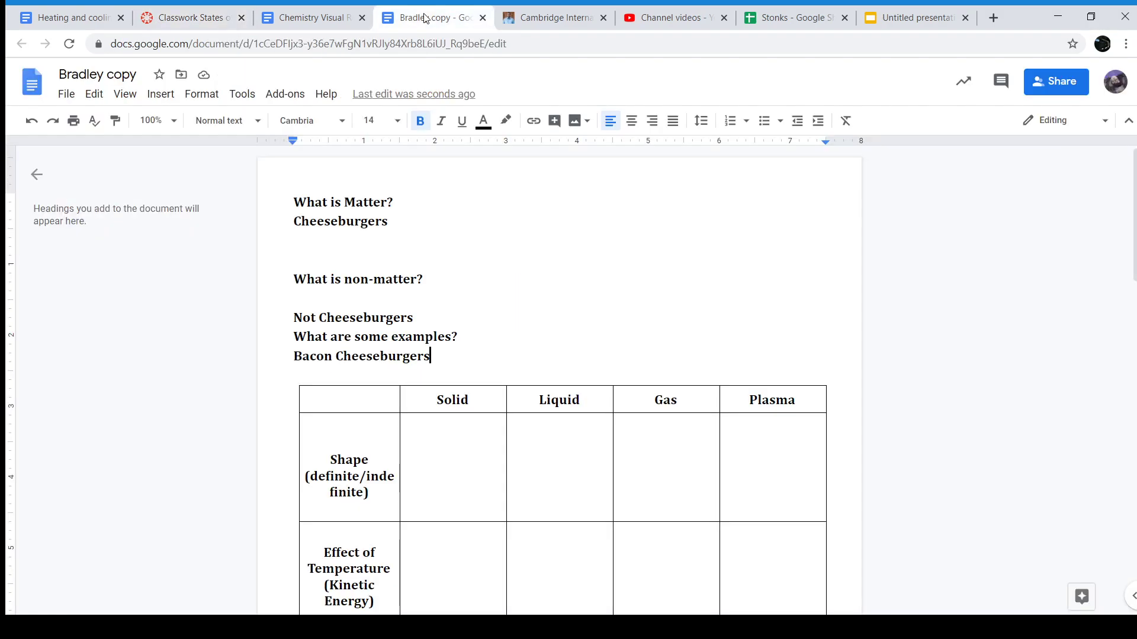
left_click(69, 95)
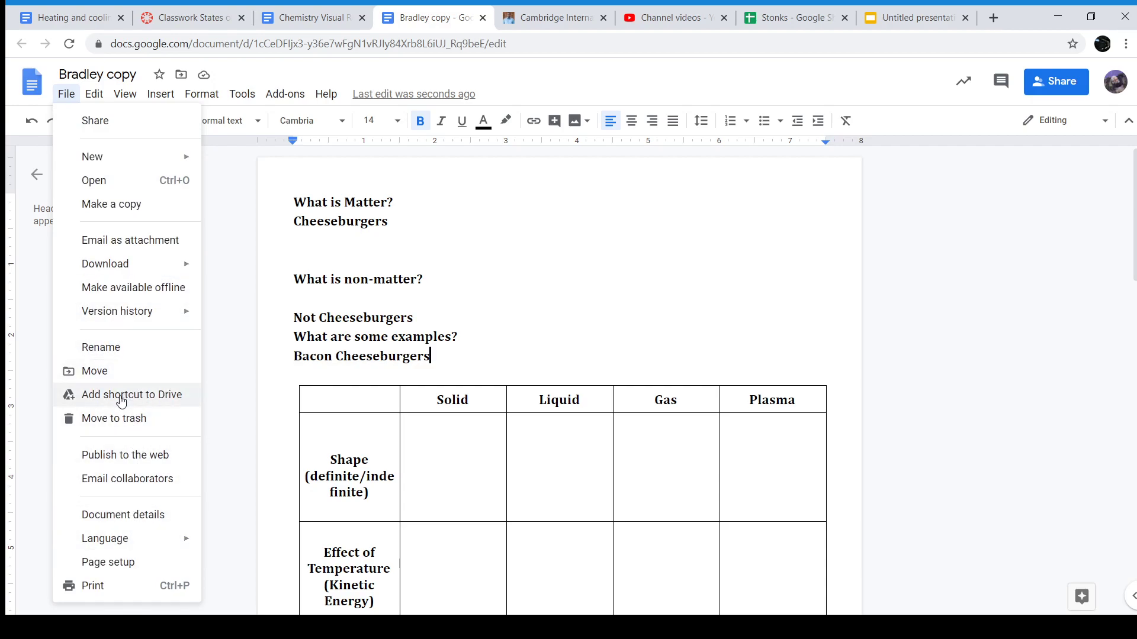
mouse_move(143, 263)
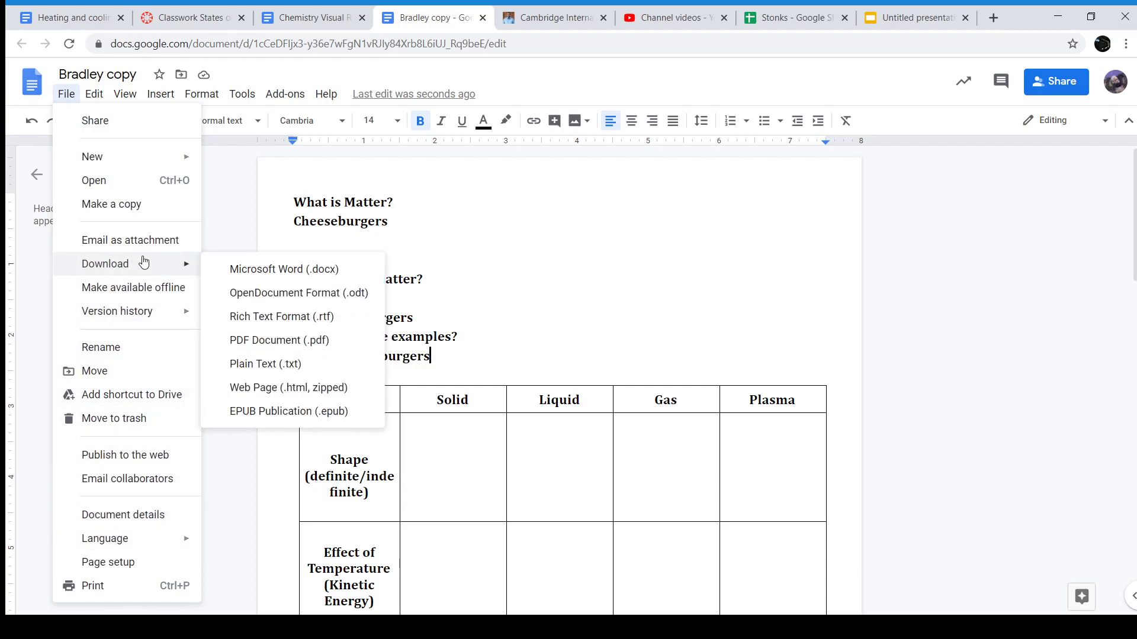
left_click(274, 270)
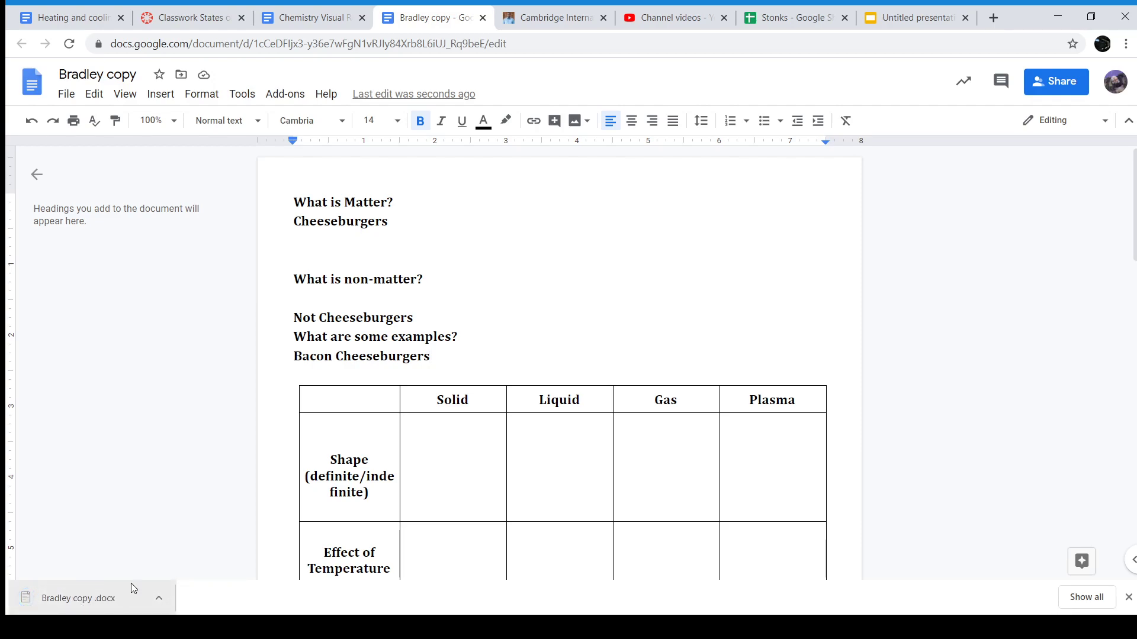
Step: Return to the Classwork States of Matter assignment in Canvas, attach the downloaded .docx homework copy and submit it
left_click(317, 17)
left_click(163, 16)
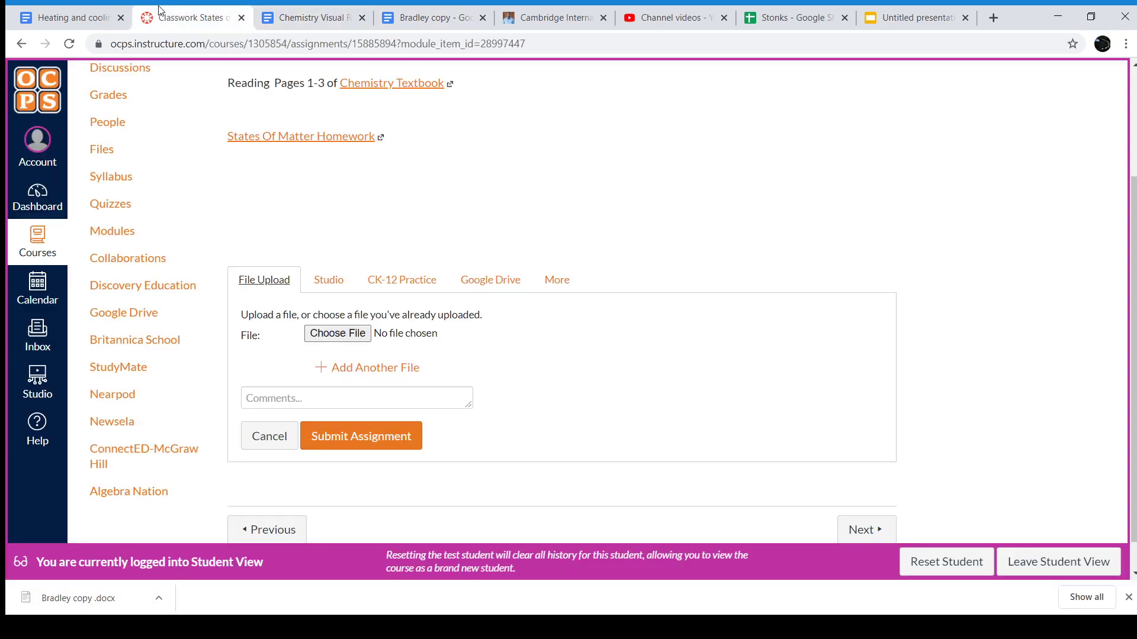
left_click(350, 336)
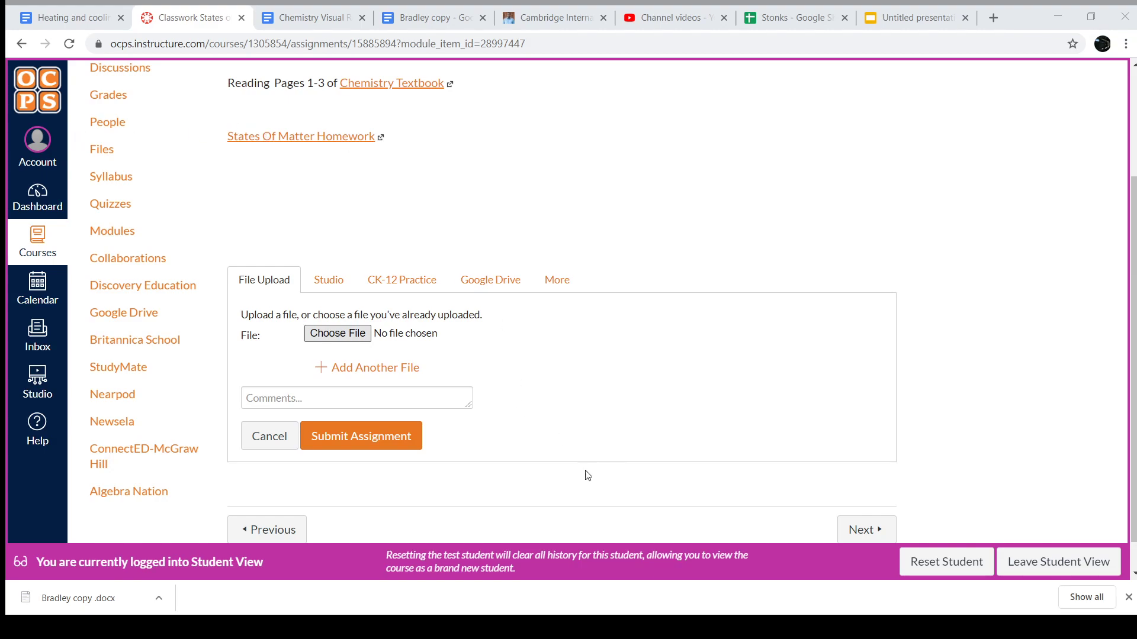
left_click(576, 454)
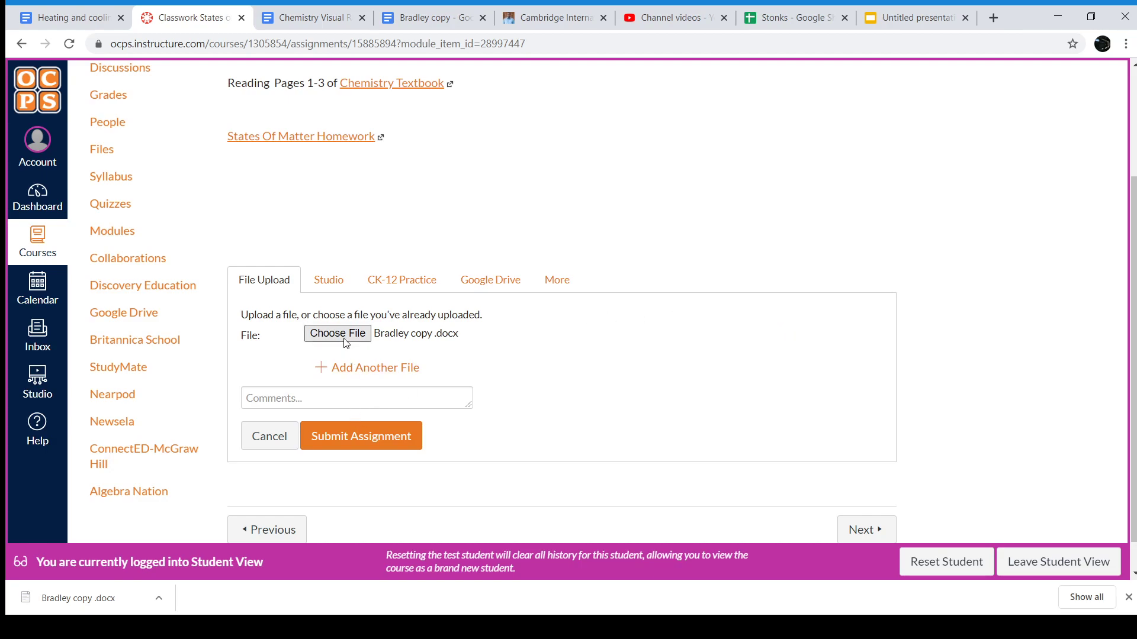
left_click(357, 446)
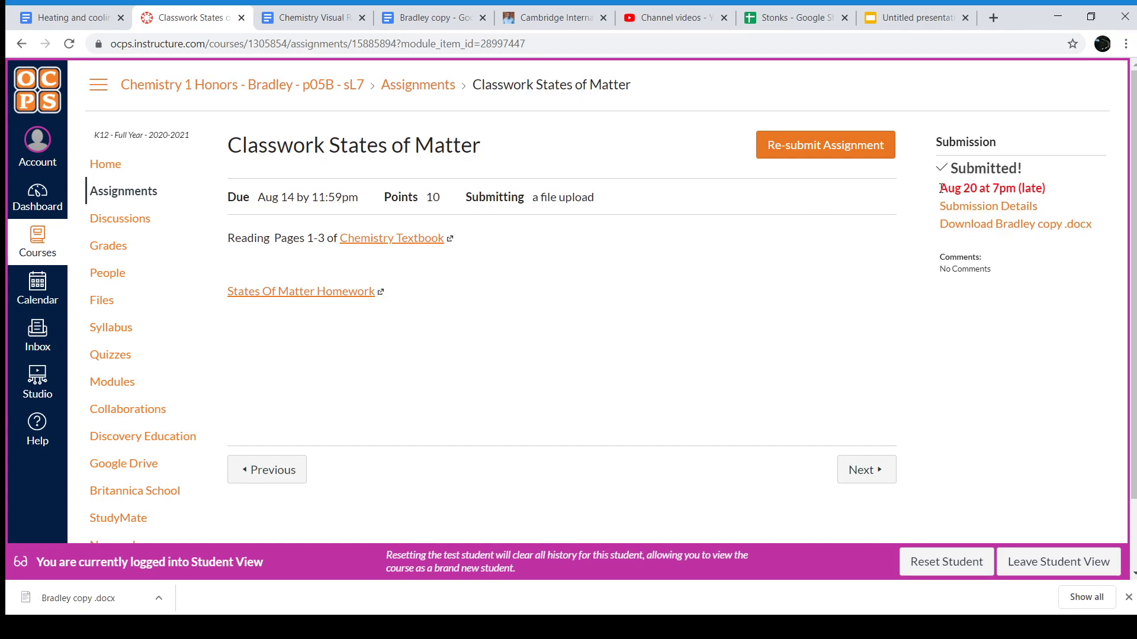
Step: Examine the submission's status, date and lateness note, and the submission type required for the assignment
left_click_drag(941, 188, 1057, 188)
left_click(1043, 189)
double_click(1043, 188)
left_click(1043, 188)
left_click_drag(1074, 185, 856, 192)
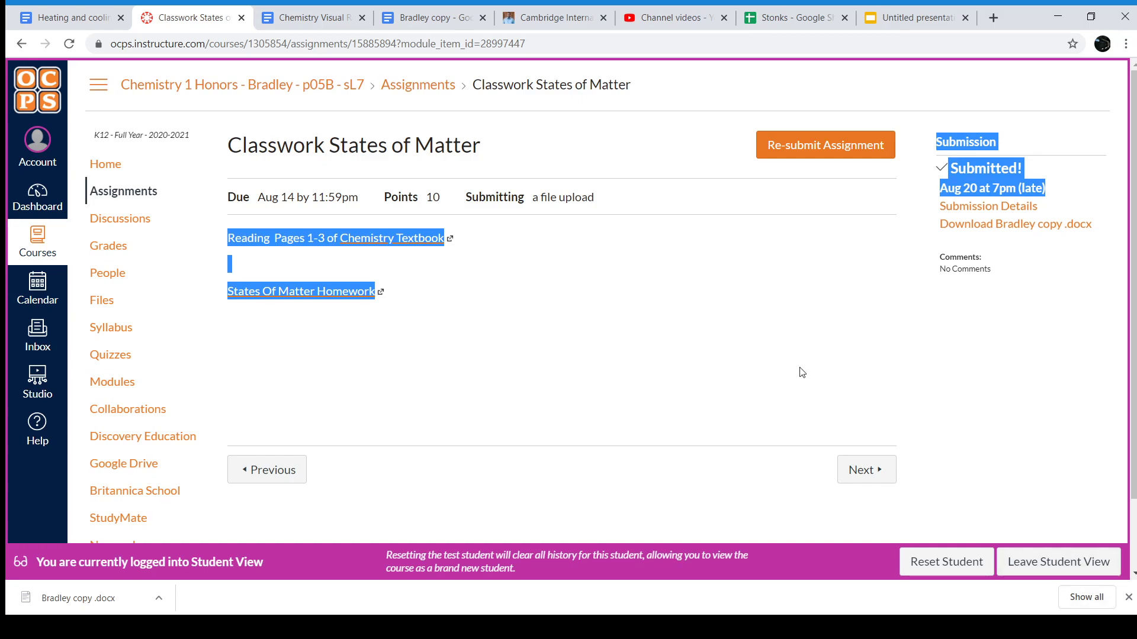
double_click(562, 198)
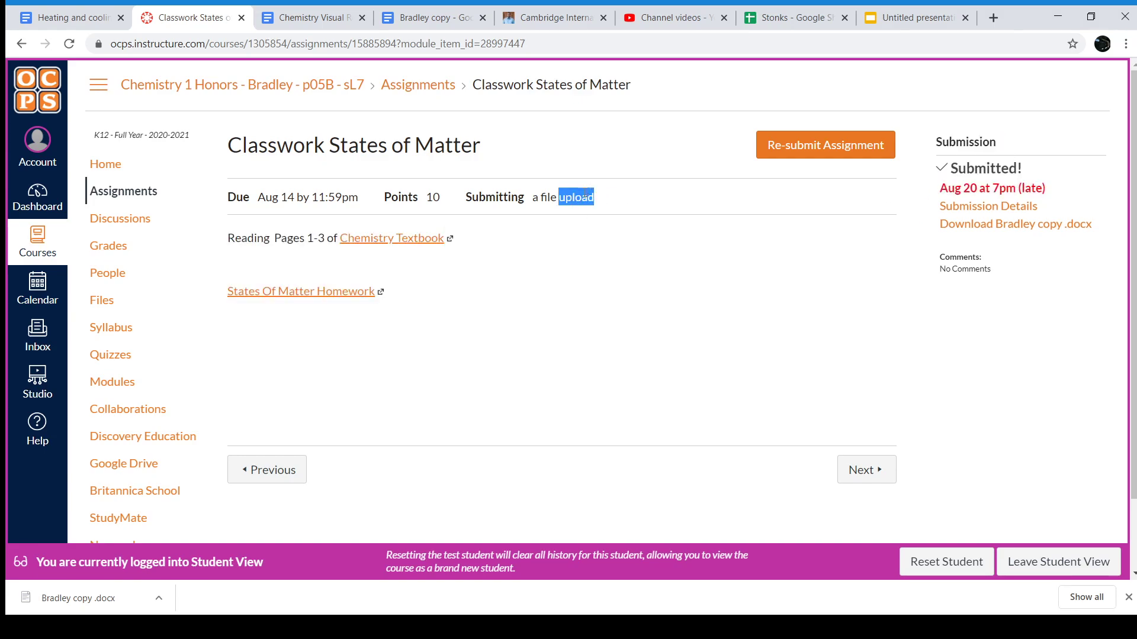